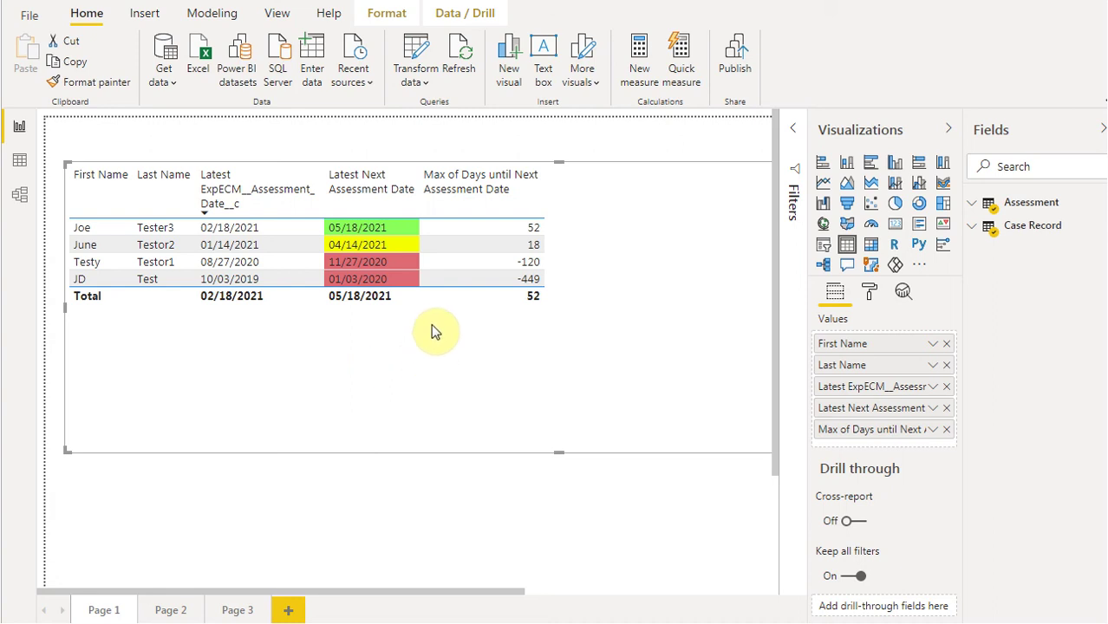
Step: Sort the table by the Latest Next Assessment Date column
left_click(371, 186)
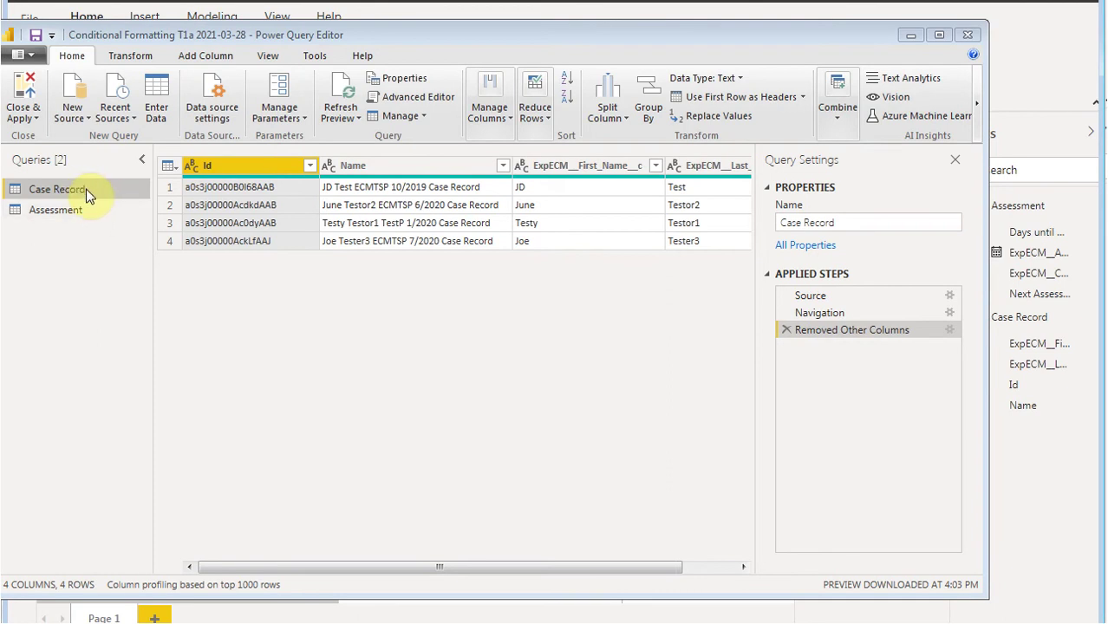
Step: Preview the Assessment query and check Next Assessment Date's Change Type options without changing anything
left_click(73, 213)
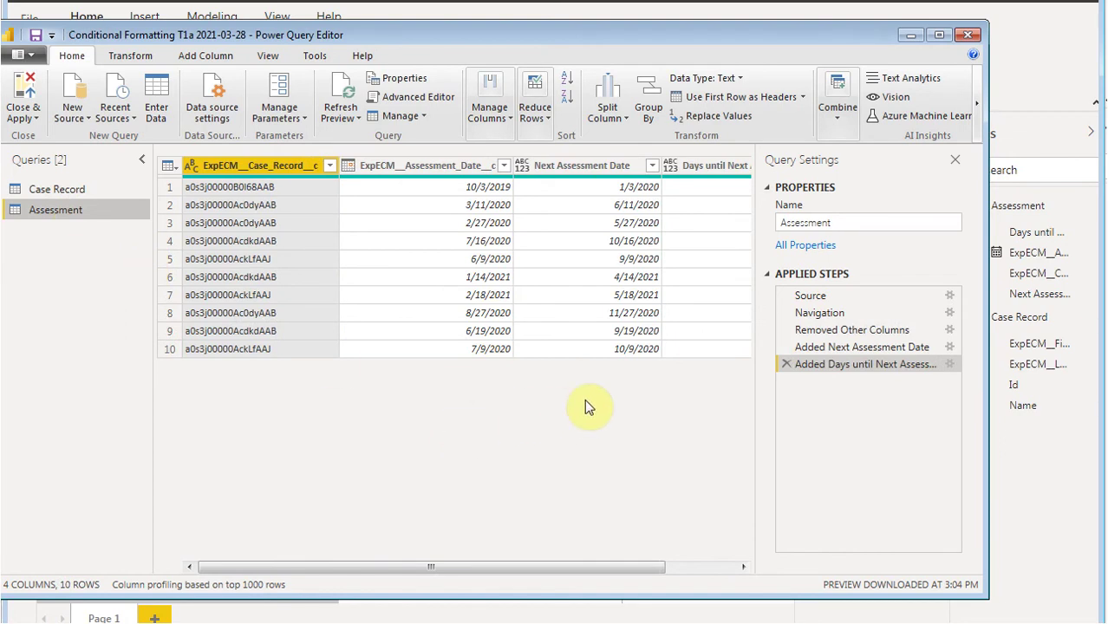
left_click_drag(483, 566, 630, 566)
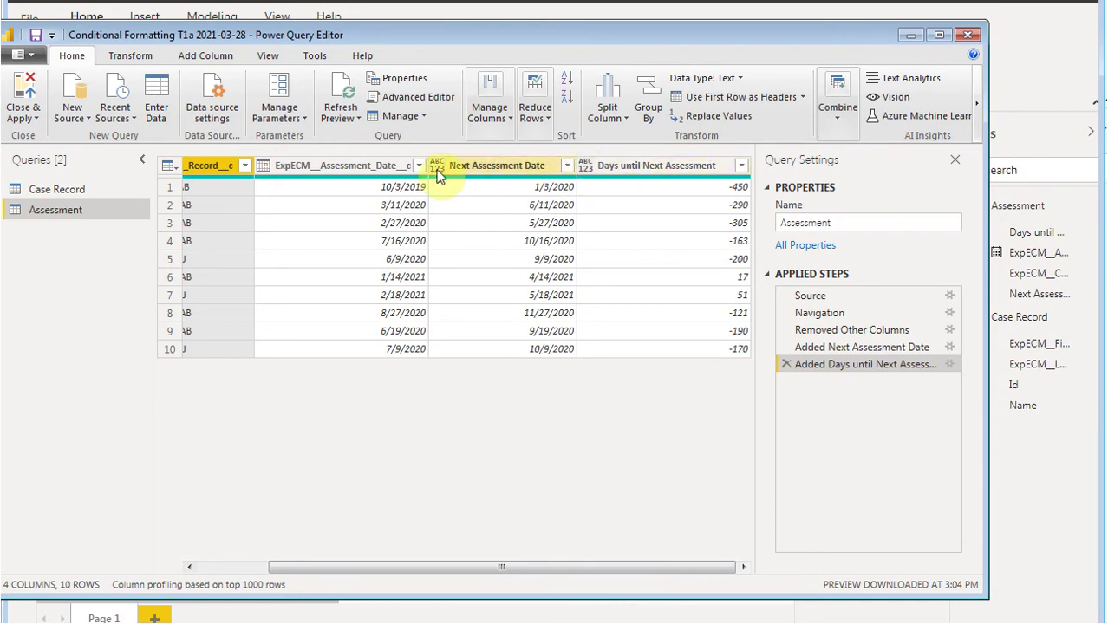
right_click(490, 165)
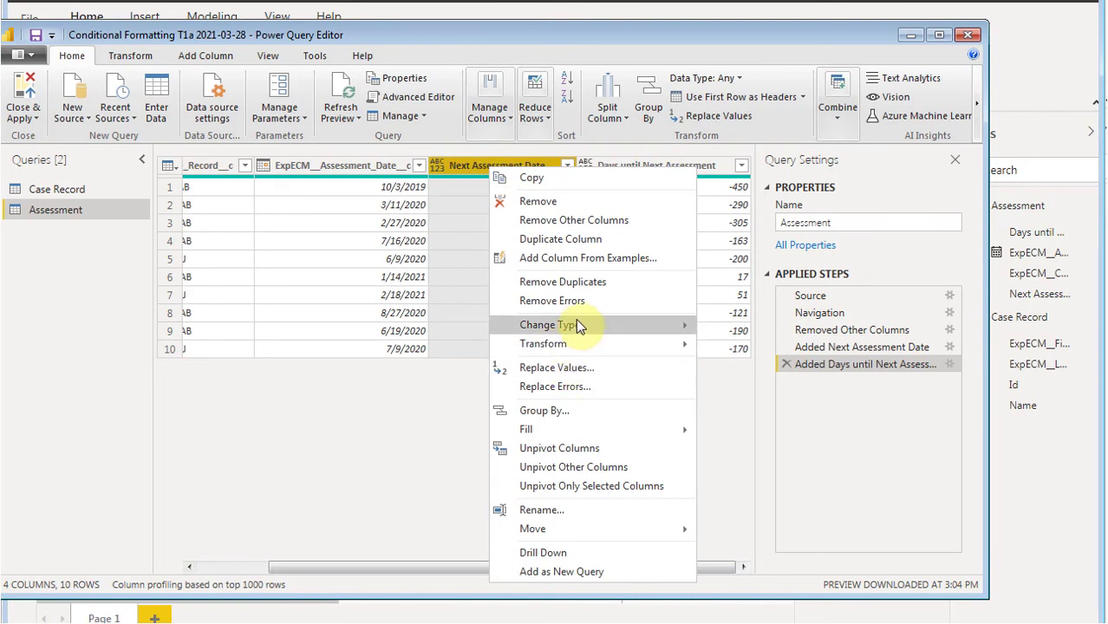
mouse_move(579, 323)
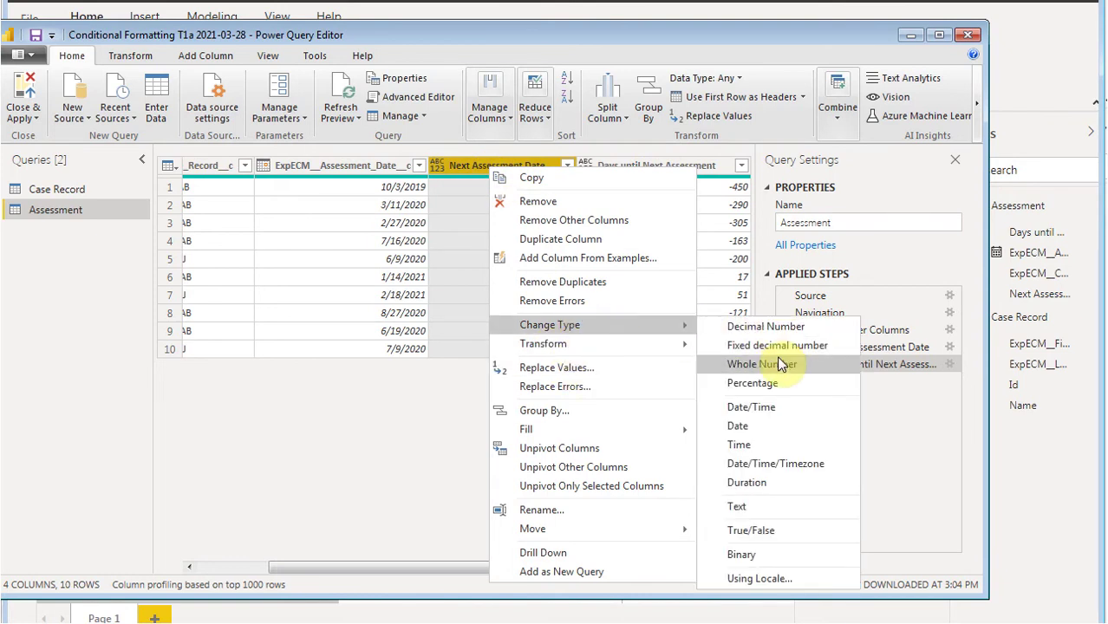
left_click(371, 414)
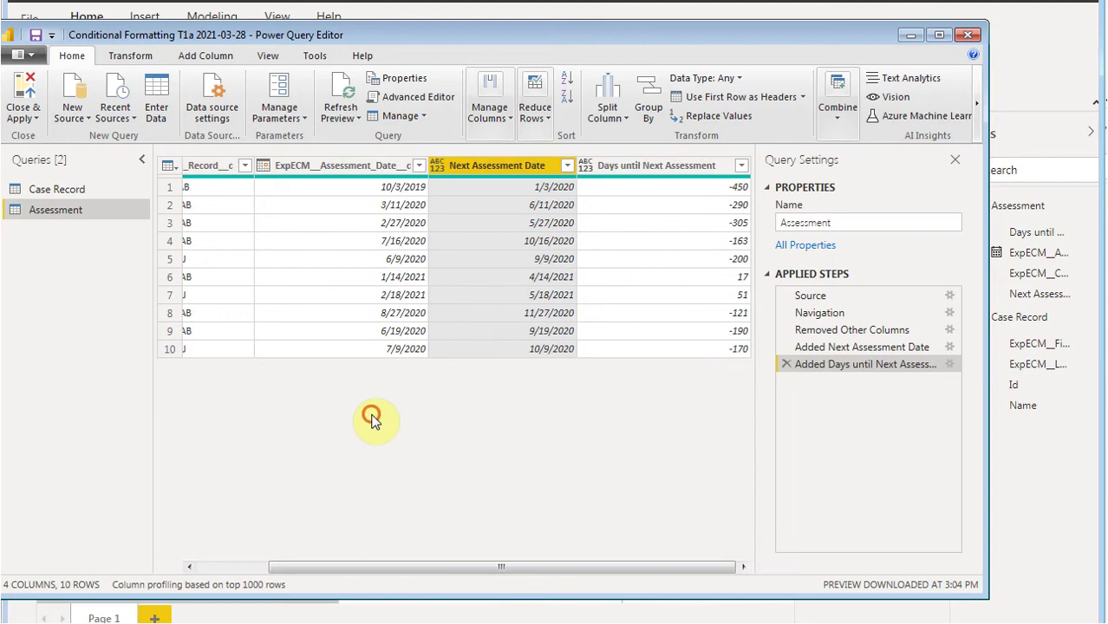
Step: Apply the query changes and add an empty table visual to the report page
left_click(24, 98)
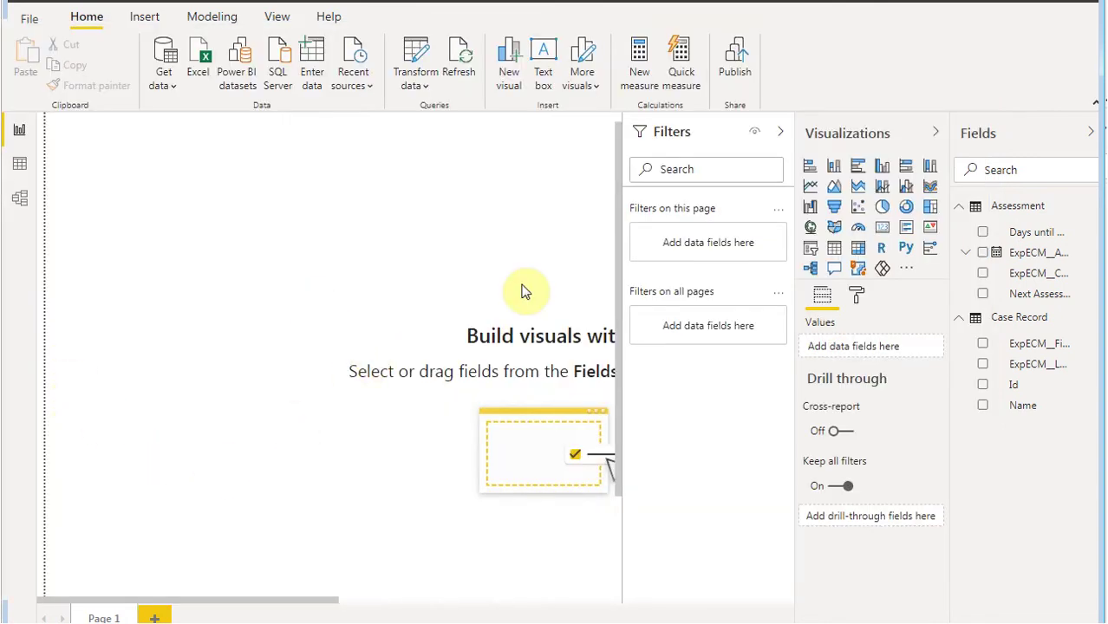
left_click(229, 263)
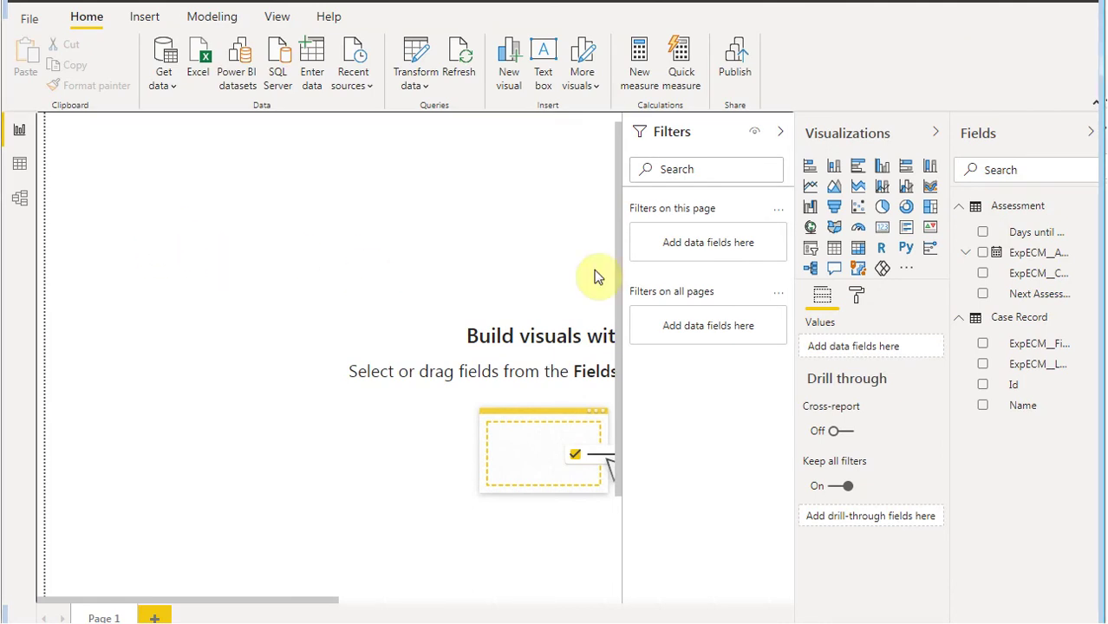
left_click(835, 250)
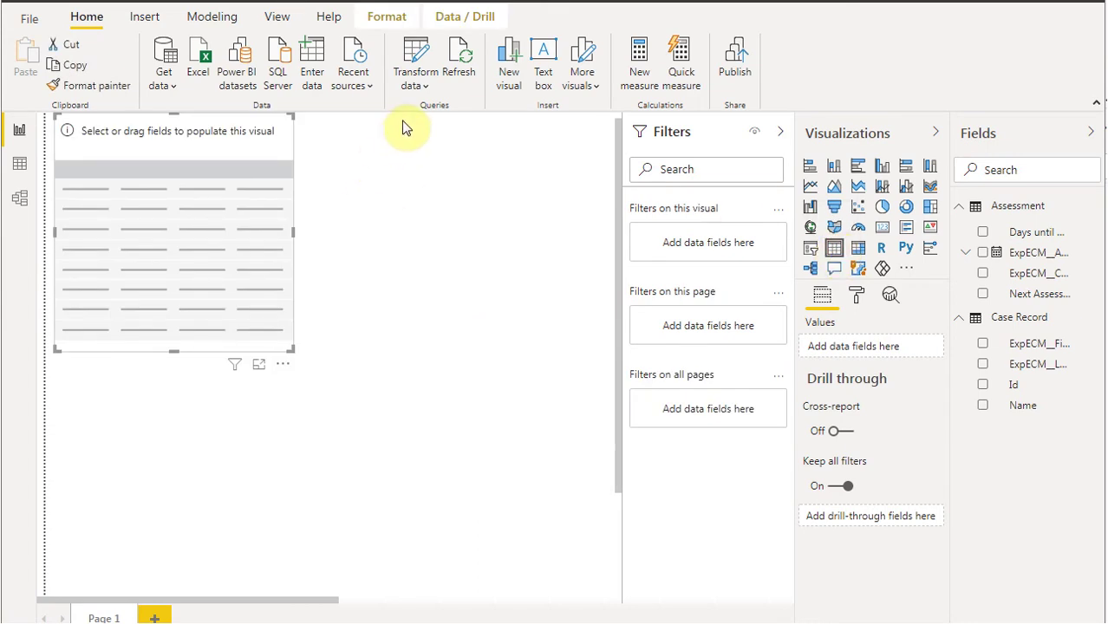
Step: Look over the View page-size options, then widen the table visual to about double width
left_click(273, 19)
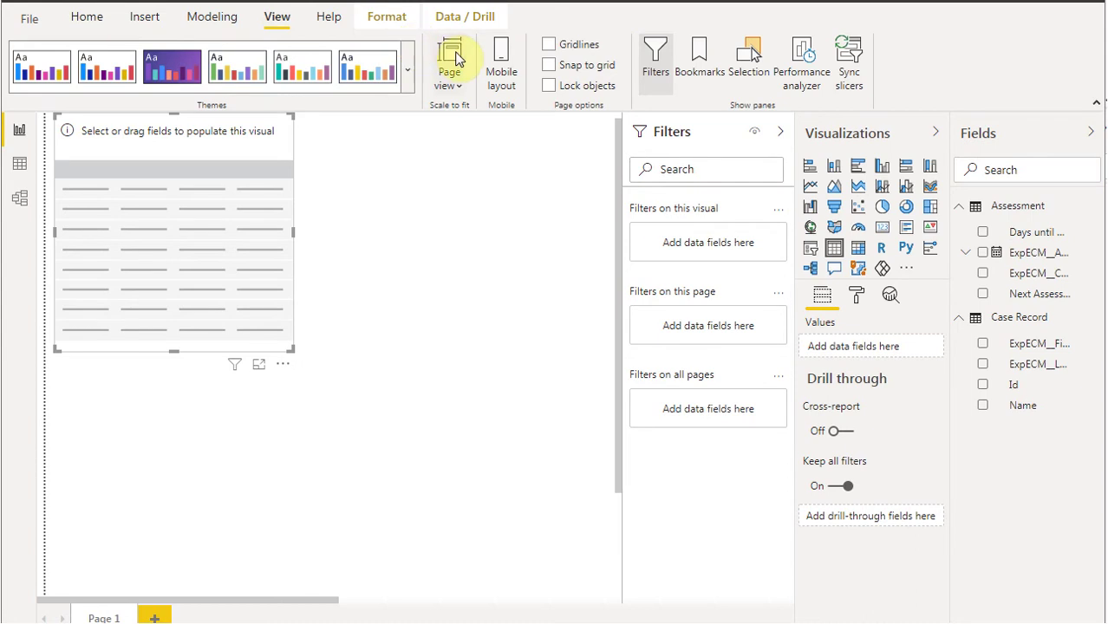
left_click(455, 61)
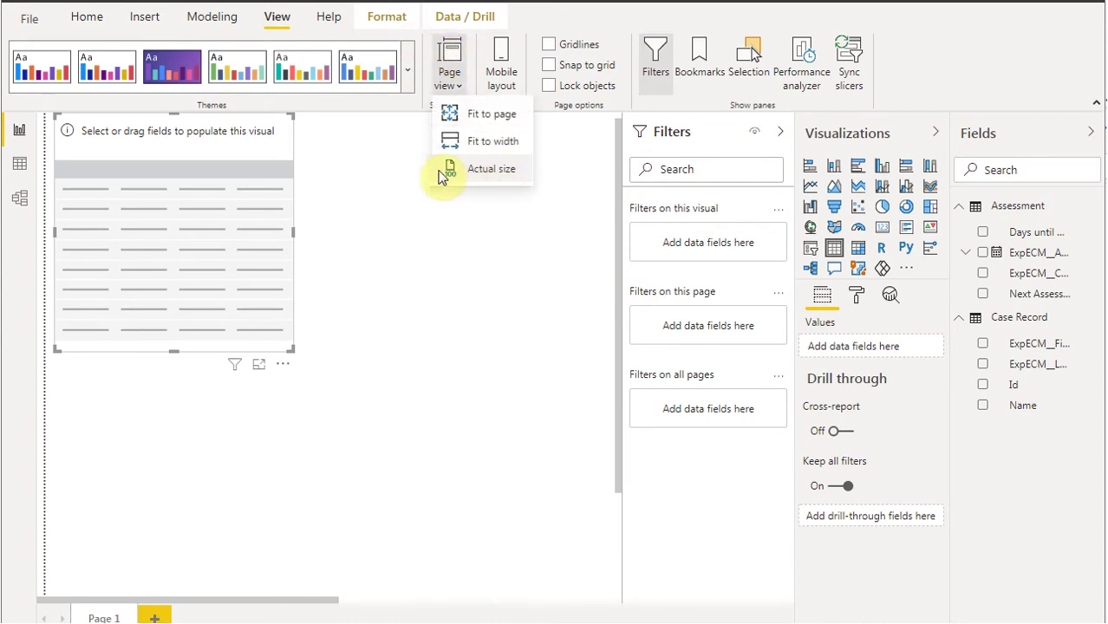
left_click(215, 403)
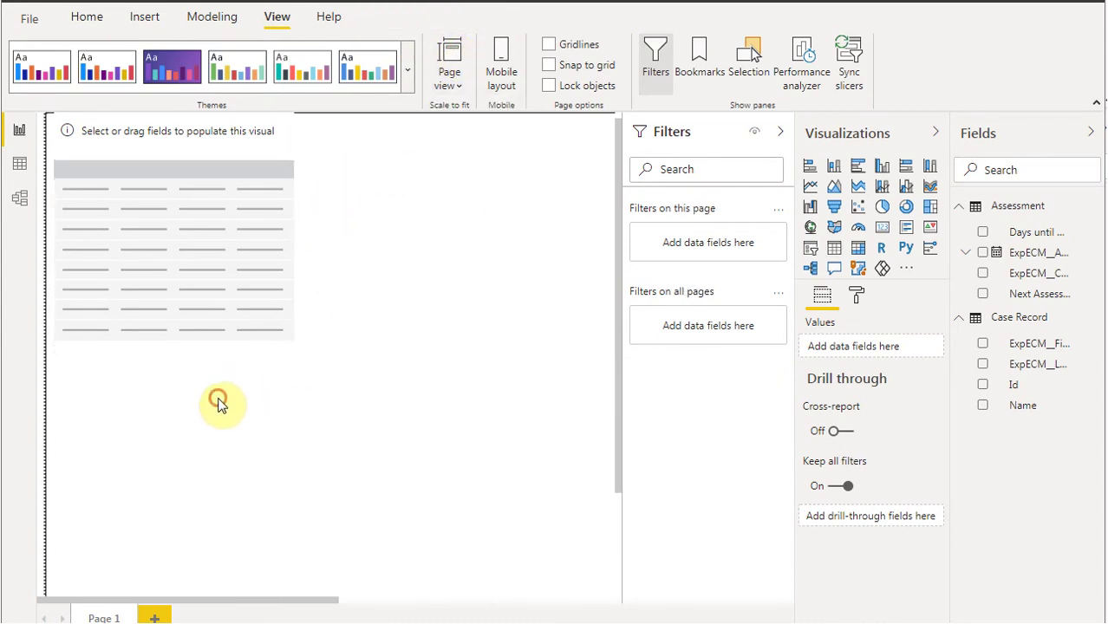
left_click(287, 218)
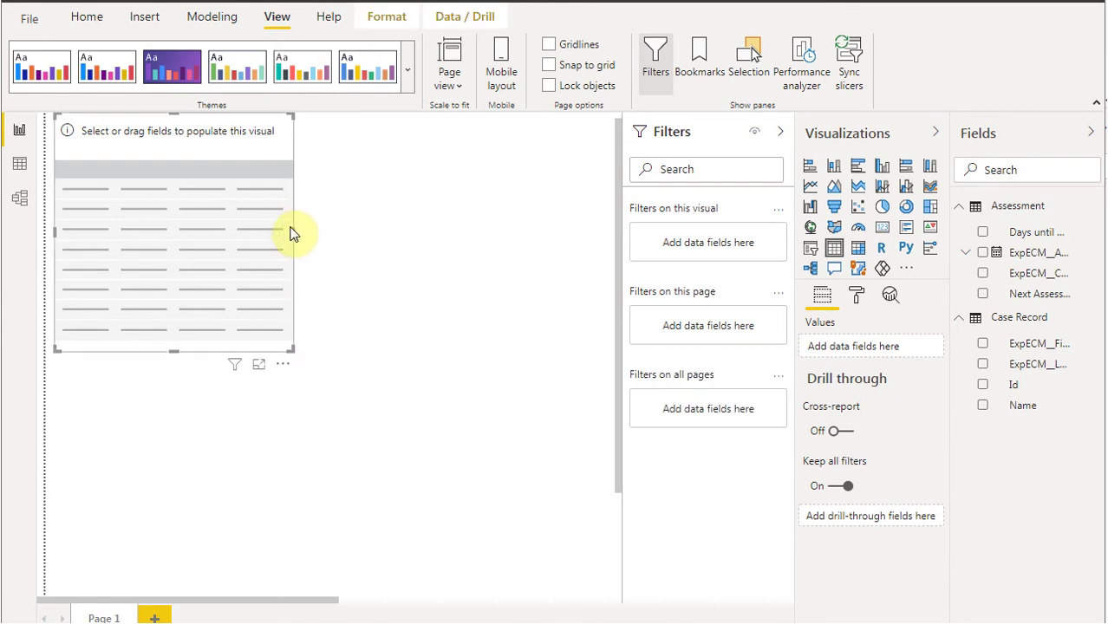
left_click_drag(292, 230, 555, 232)
left_click(524, 243)
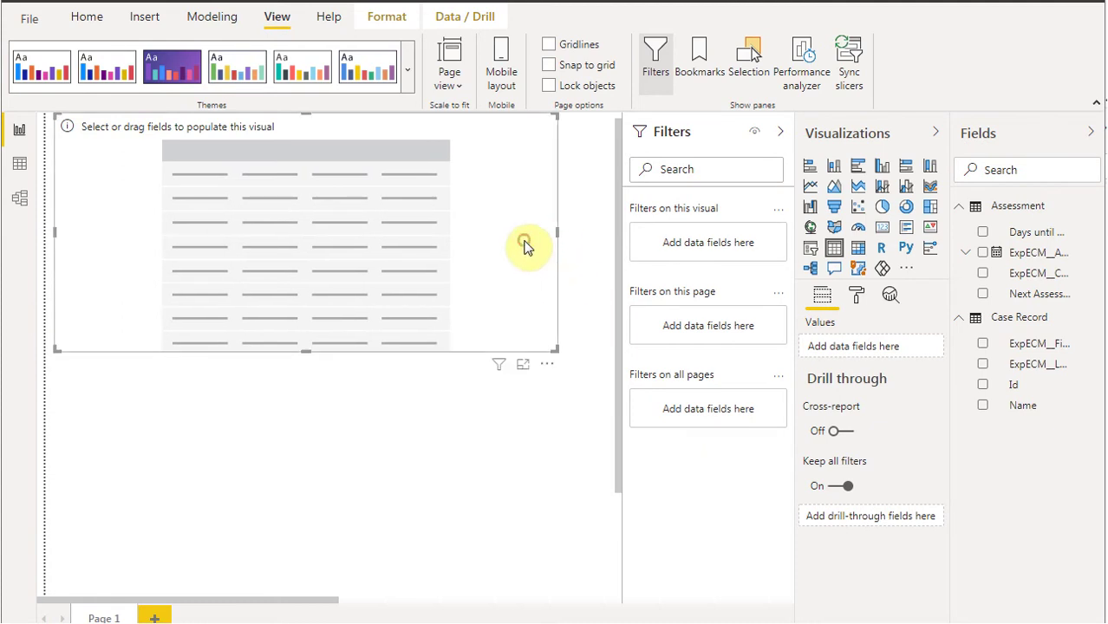
Step: Add ExpECM_First_Name, ExpECM_Last_Name and ExpECM_Assessment_Date to the table, then dismiss relationship detection
left_click(983, 344)
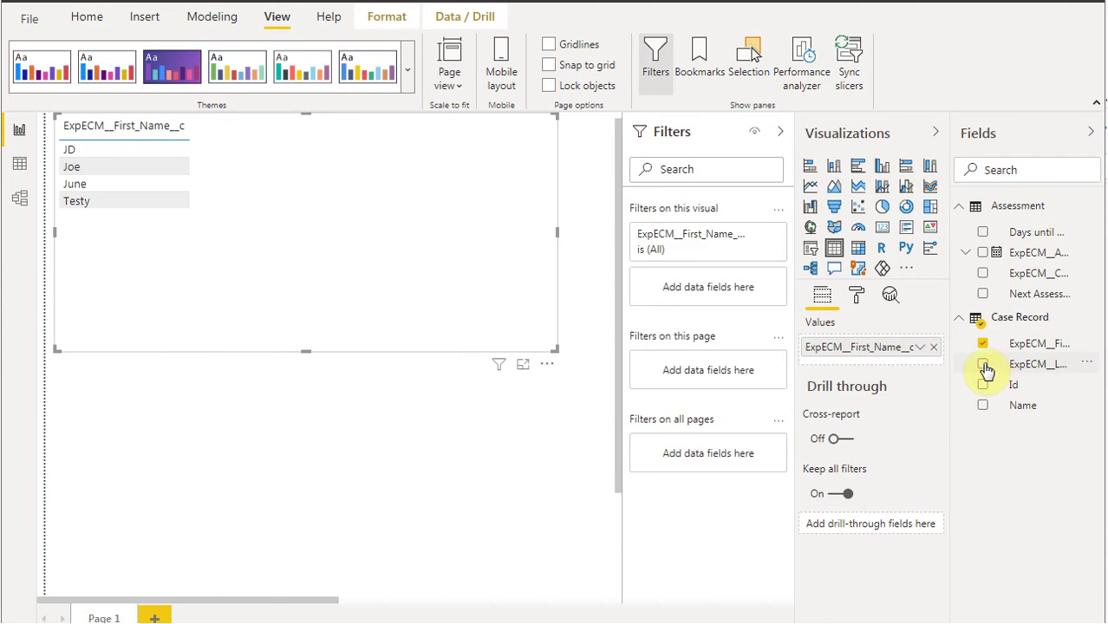
left_click(982, 364)
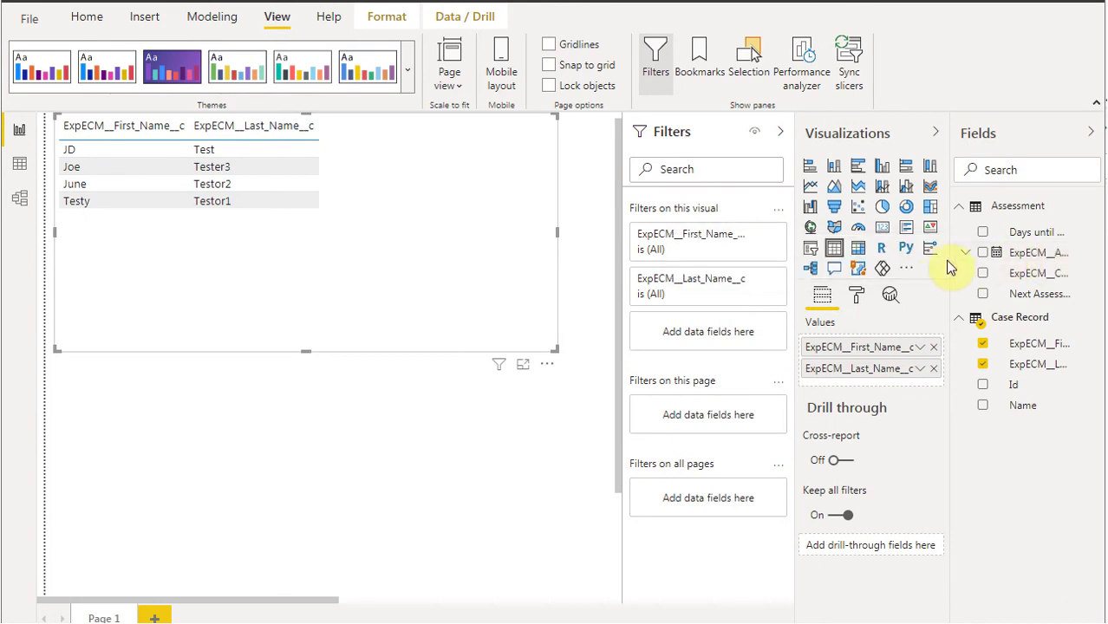
left_click_drag(950, 261, 850, 254)
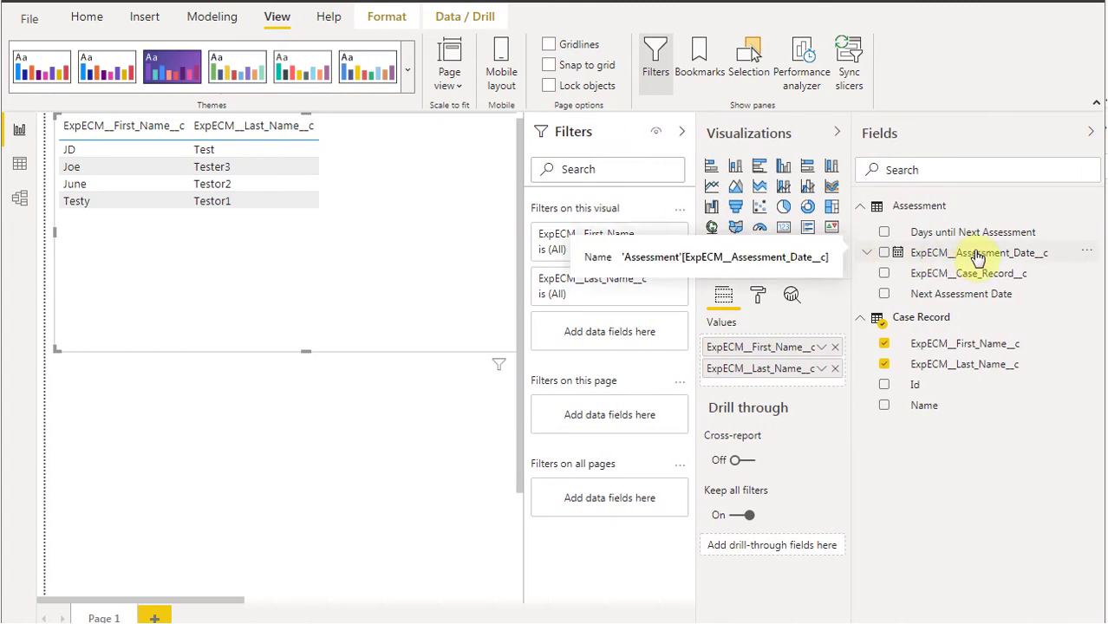
left_click(883, 253)
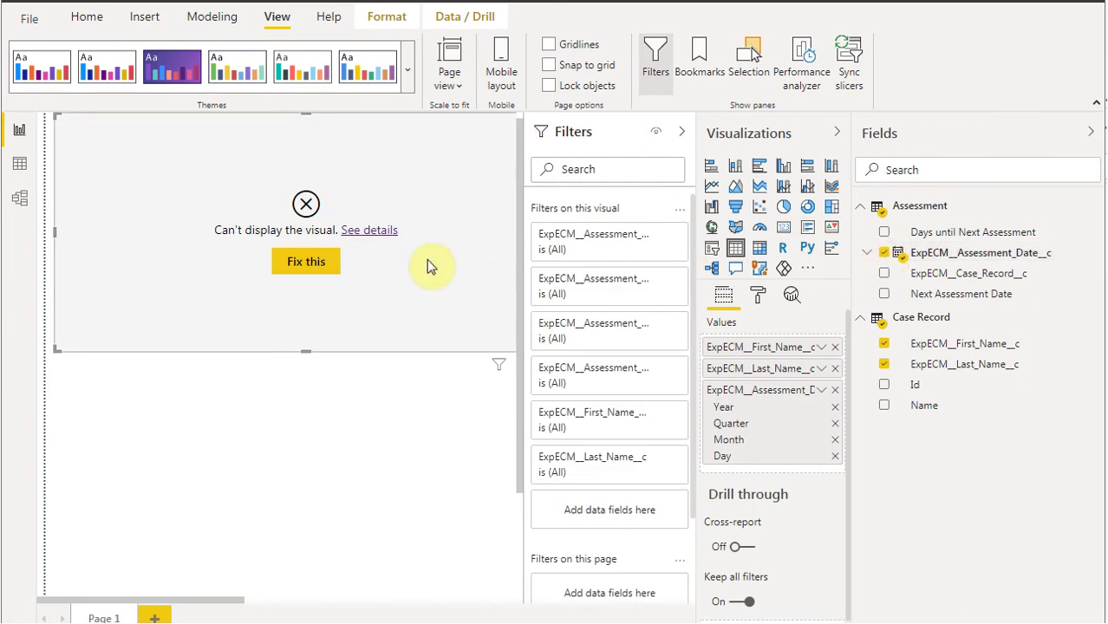
left_click(317, 262)
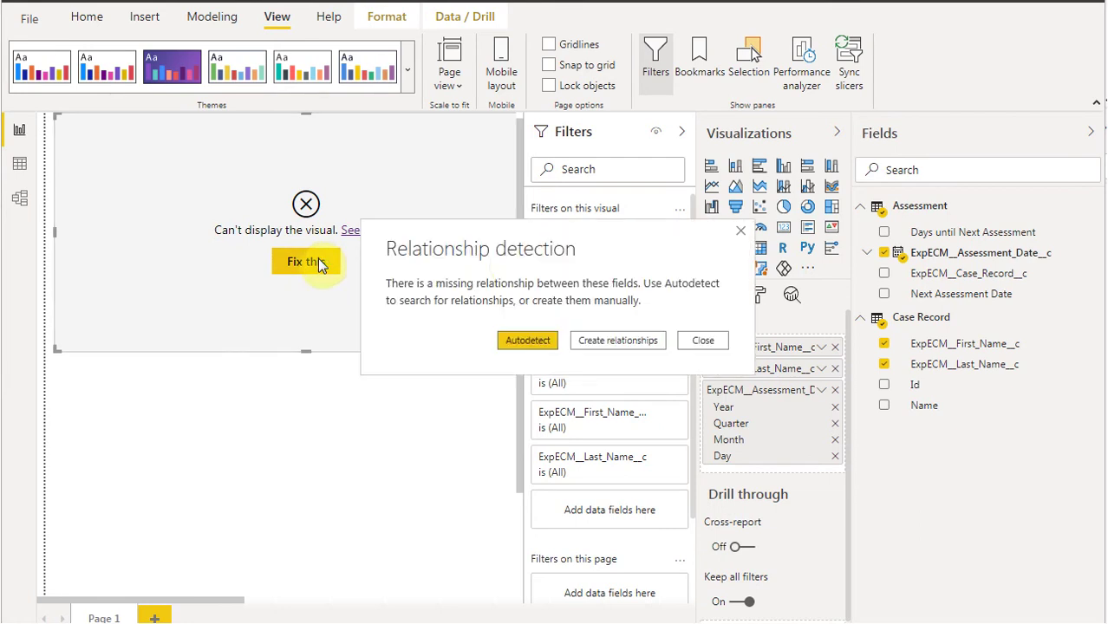
left_click(739, 231)
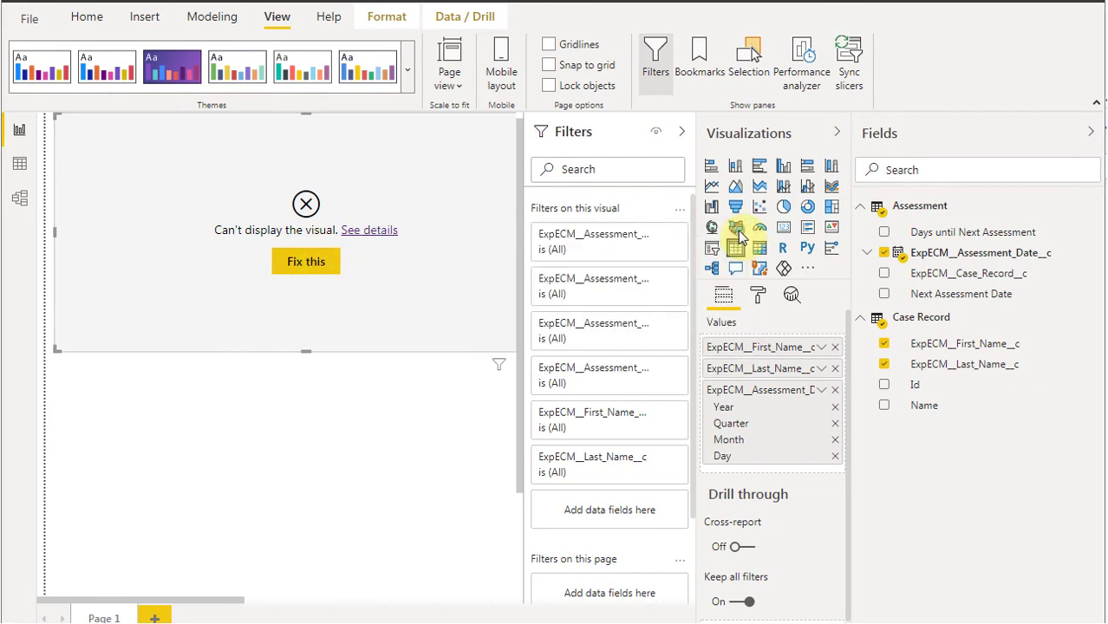
Step: In Model view, link Assessment's ExpECM_Case_Record__c to Case Record's Id, then return to Report view
left_click(20, 199)
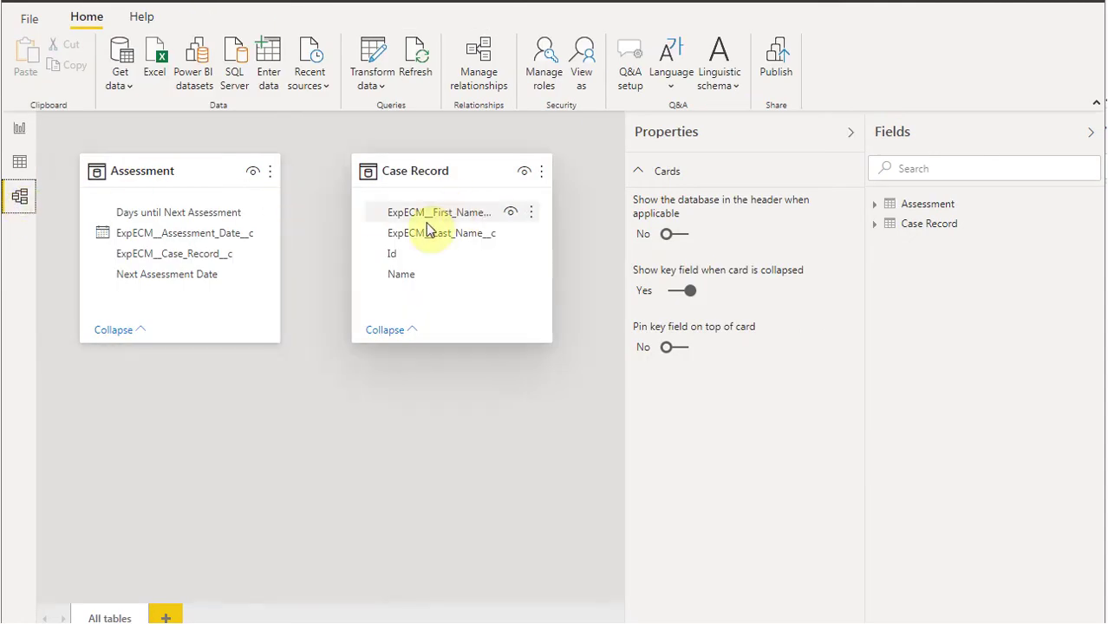
left_click_drag(212, 255, 424, 258)
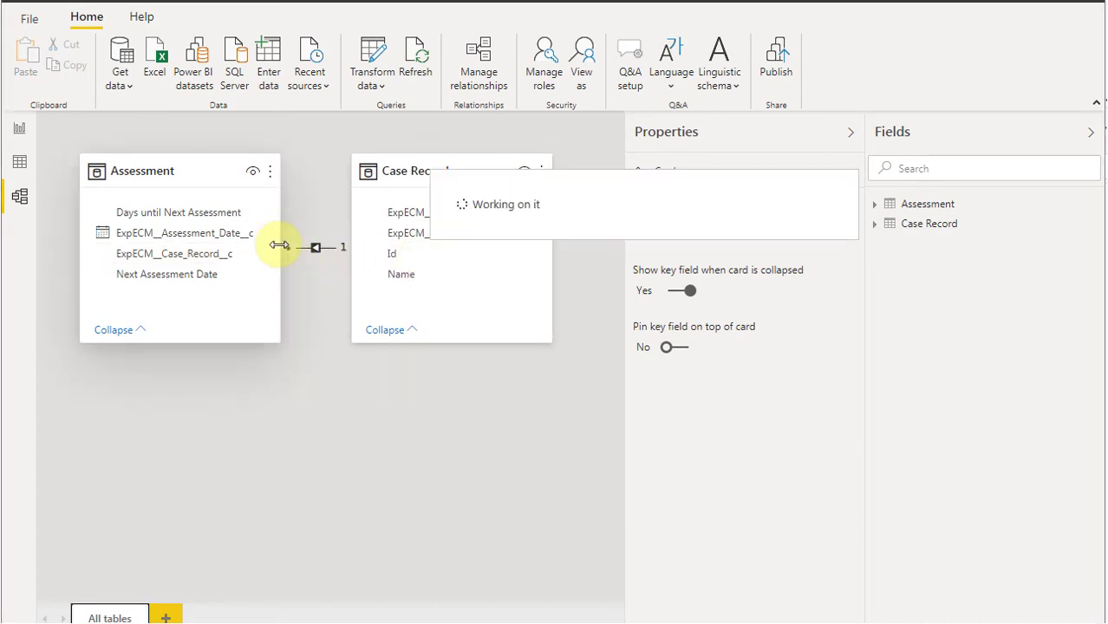
left_click(19, 134)
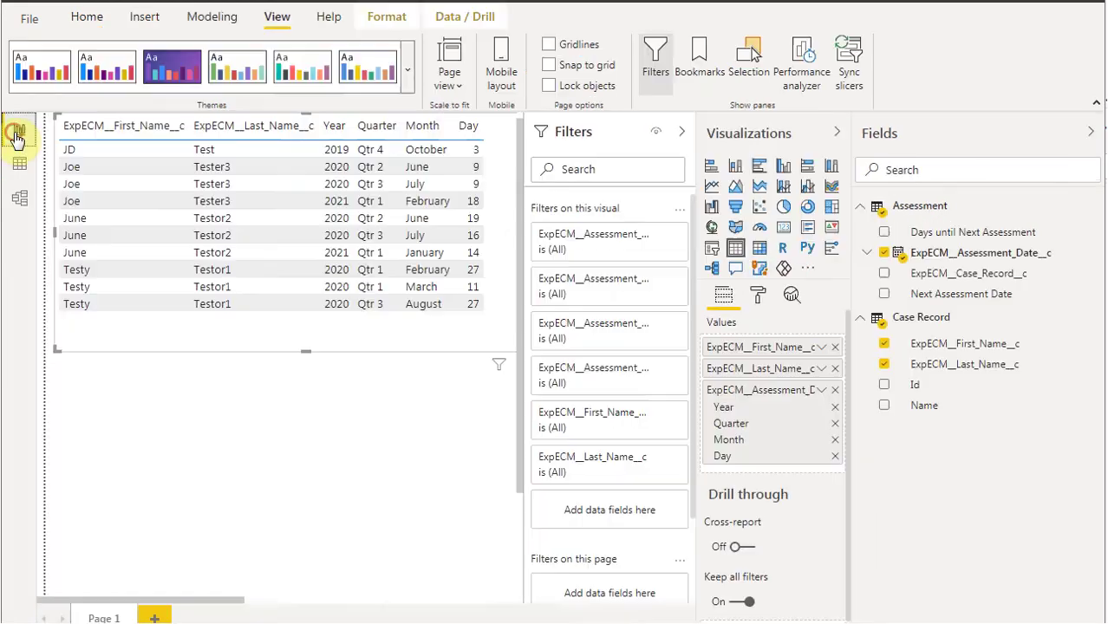
Step: Show ExpECM_Assessment_Date__c as a plain date and narrow the name and date columns
left_click(826, 397)
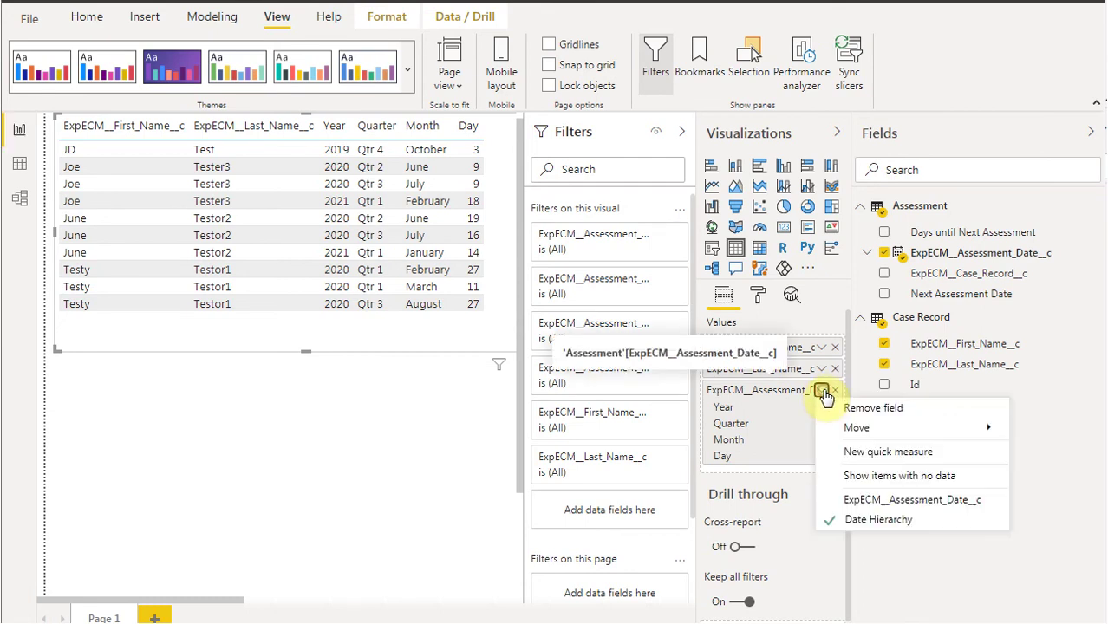
left_click(870, 500)
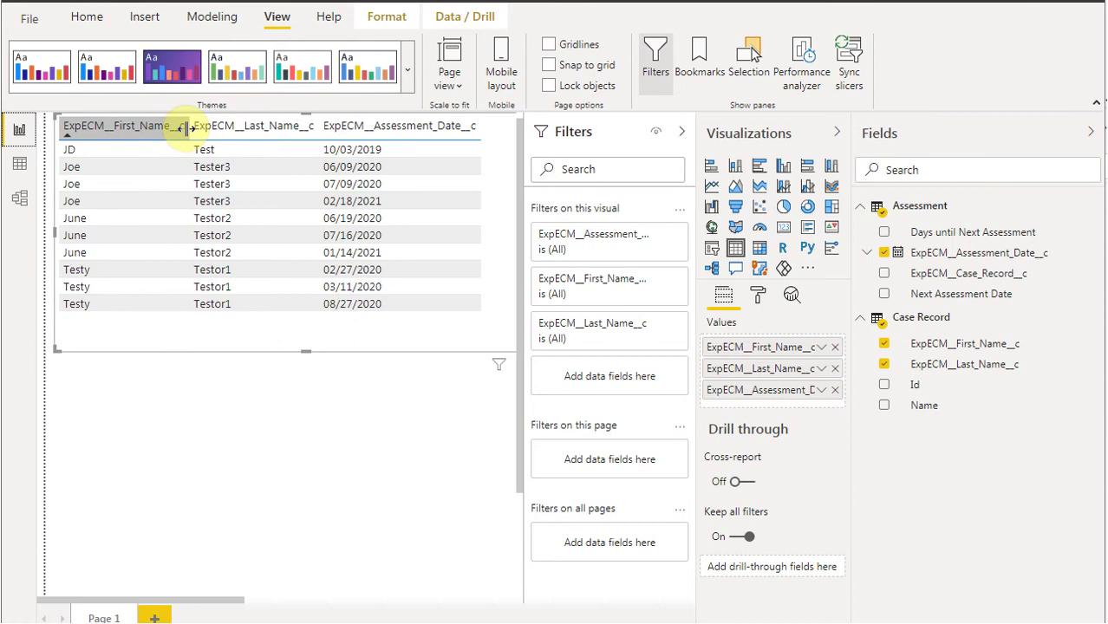
left_click_drag(185, 125, 117, 132)
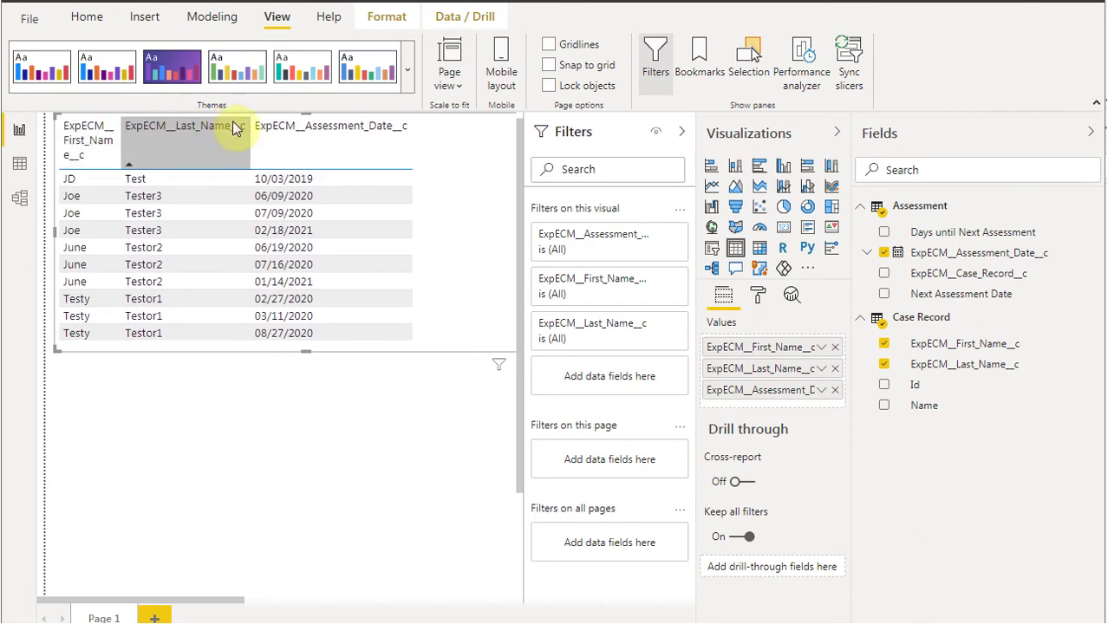
left_click_drag(248, 122, 182, 122)
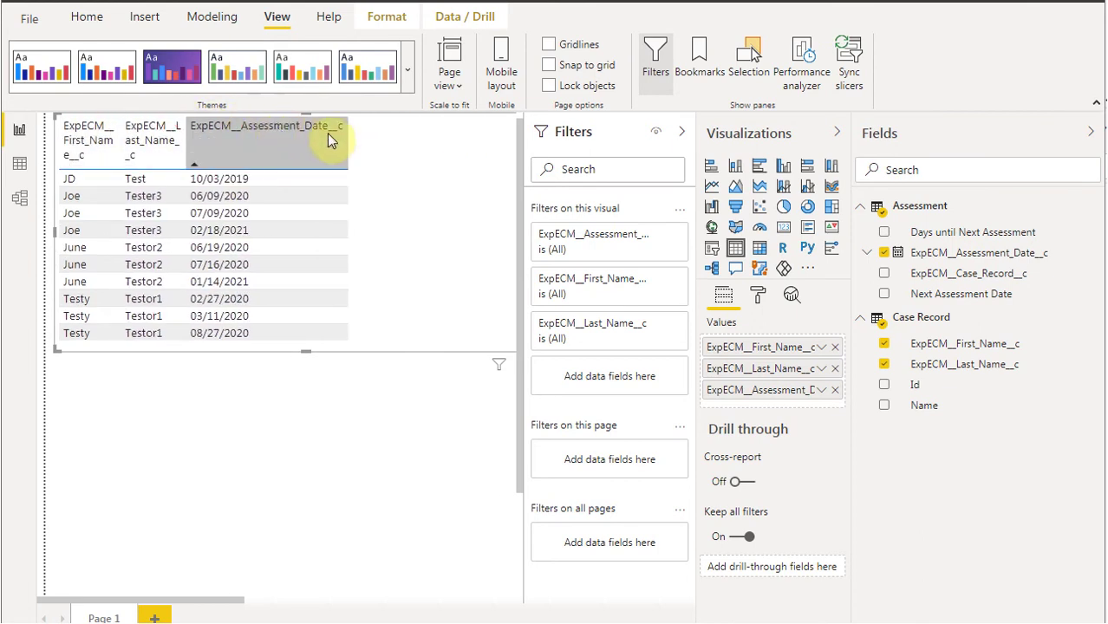
left_click_drag(346, 124, 292, 128)
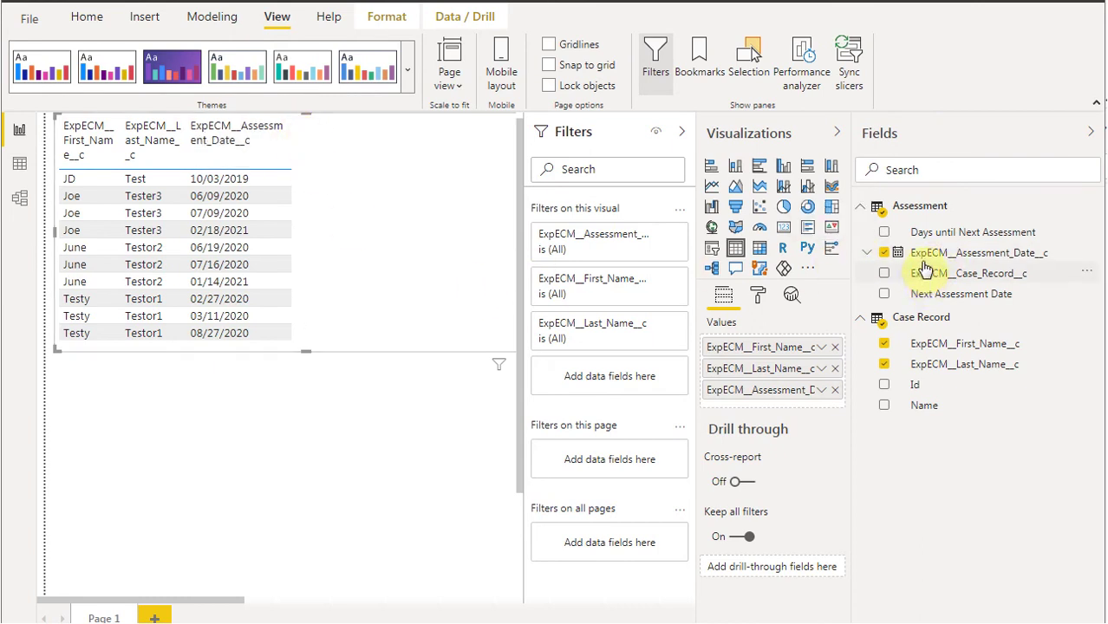
Step: Add Next Assessment Date and Days until Next Assessment columns to the table
left_click(883, 294)
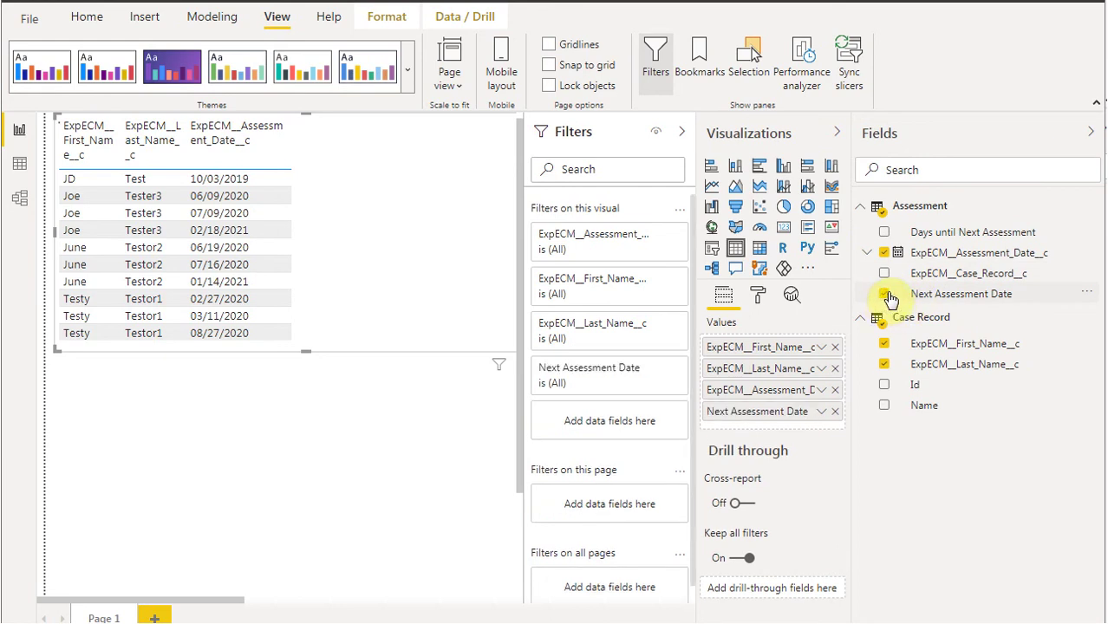
left_click(884, 232)
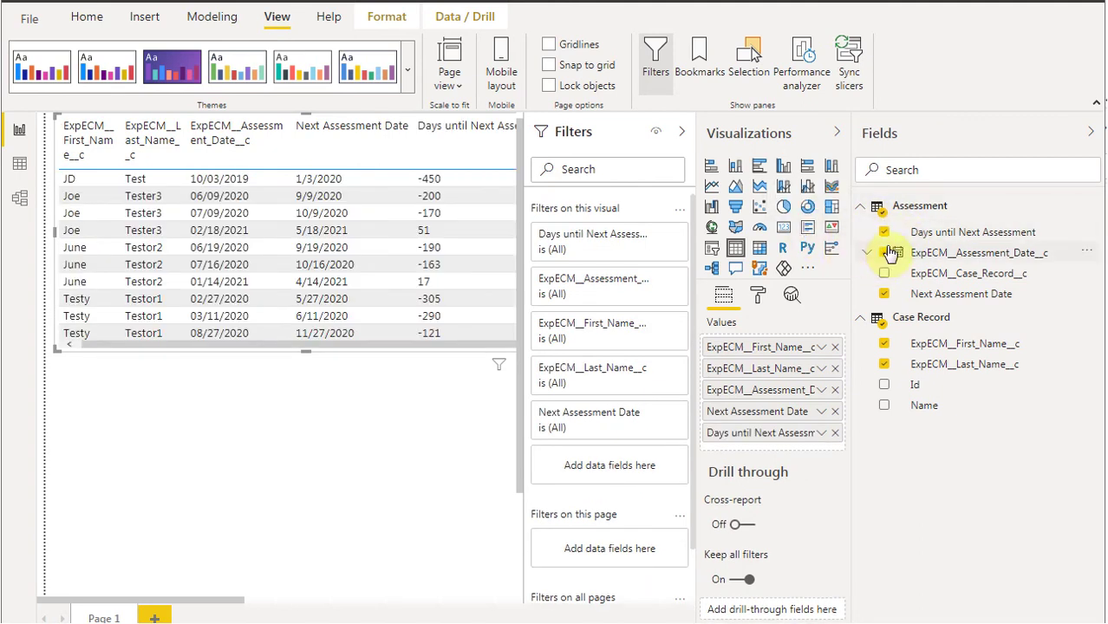
left_click(929, 299)
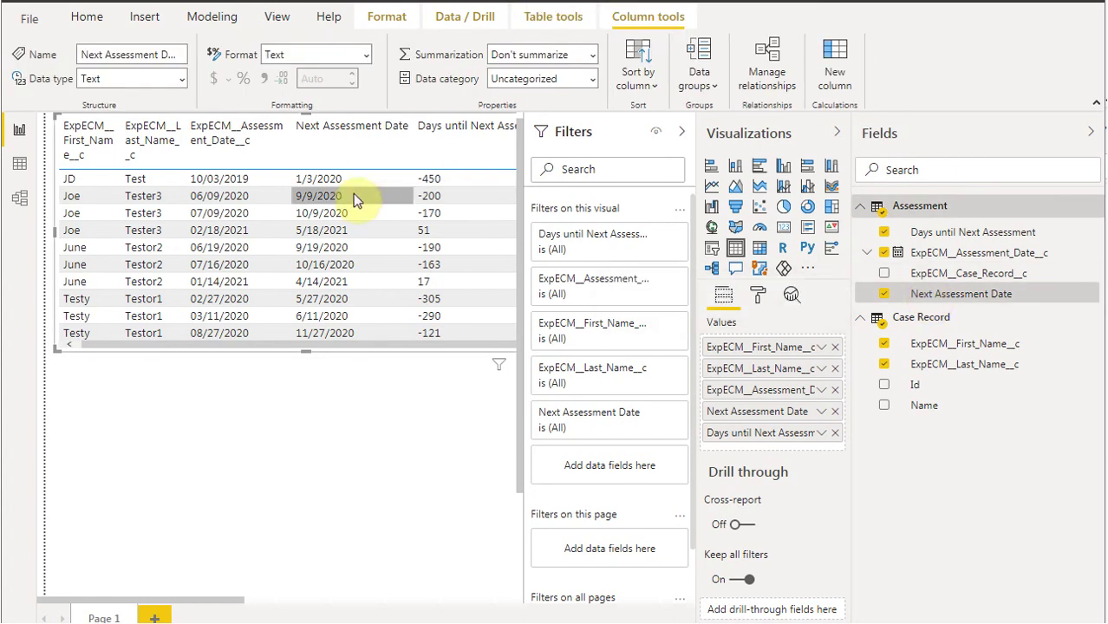
Step: Set Next Assessment Date's data type to Date with the 03/14/2001 (mm/dd/yyyy) format
left_click(182, 79)
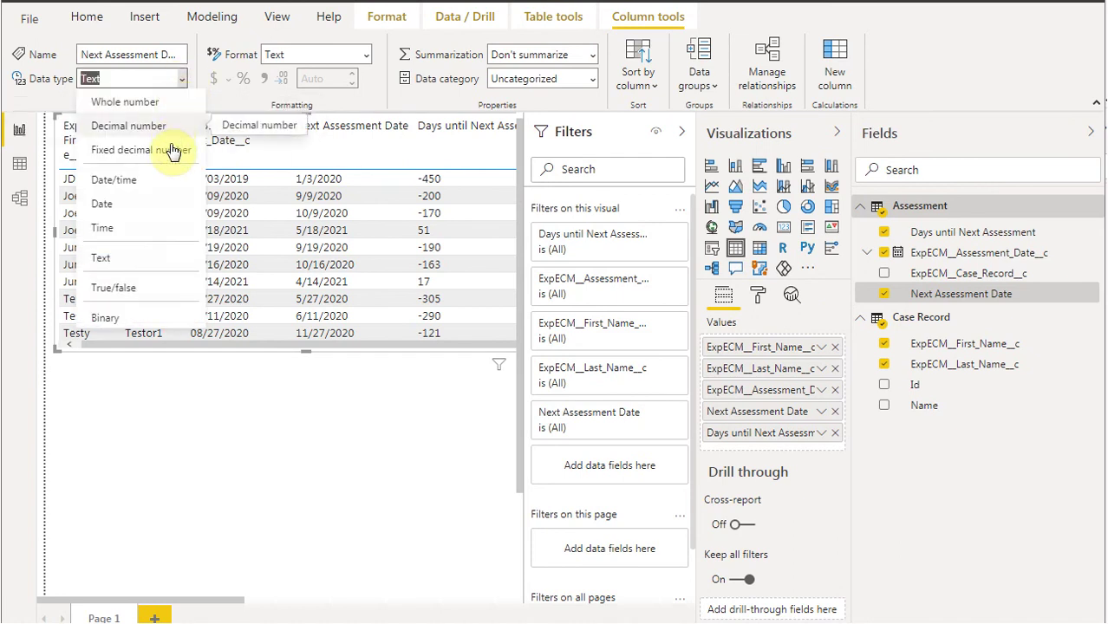
left_click(128, 204)
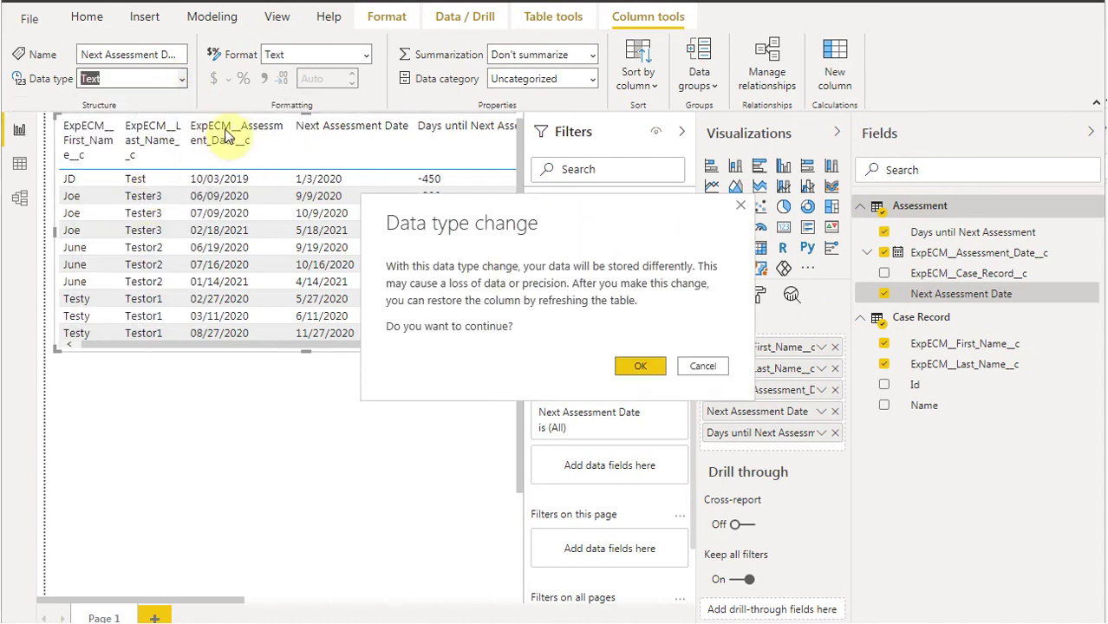
left_click(617, 366)
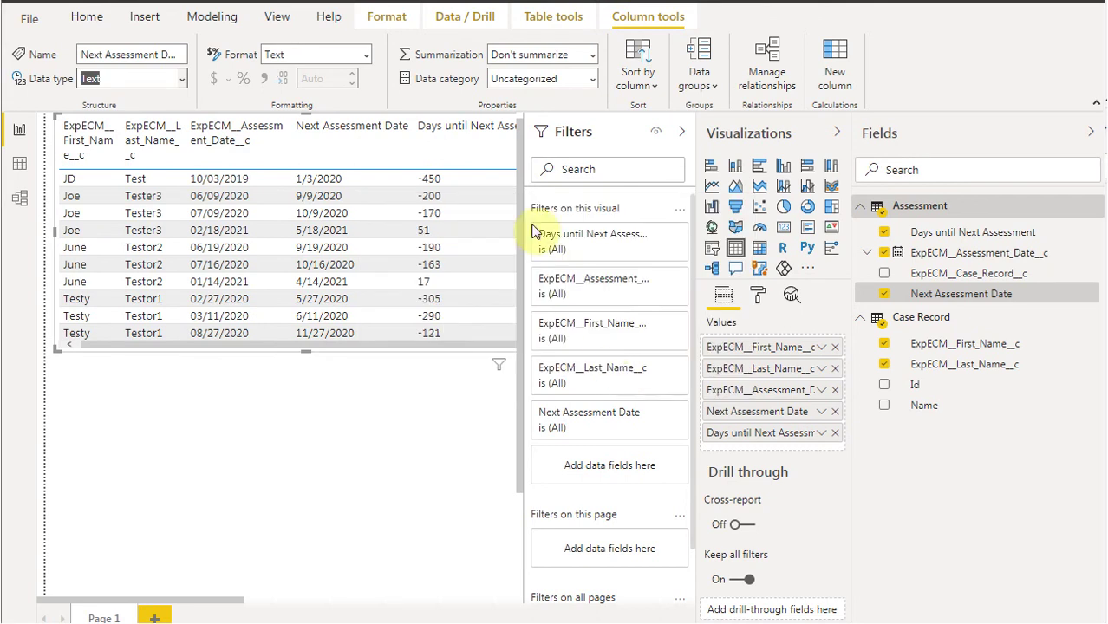
left_click(365, 59)
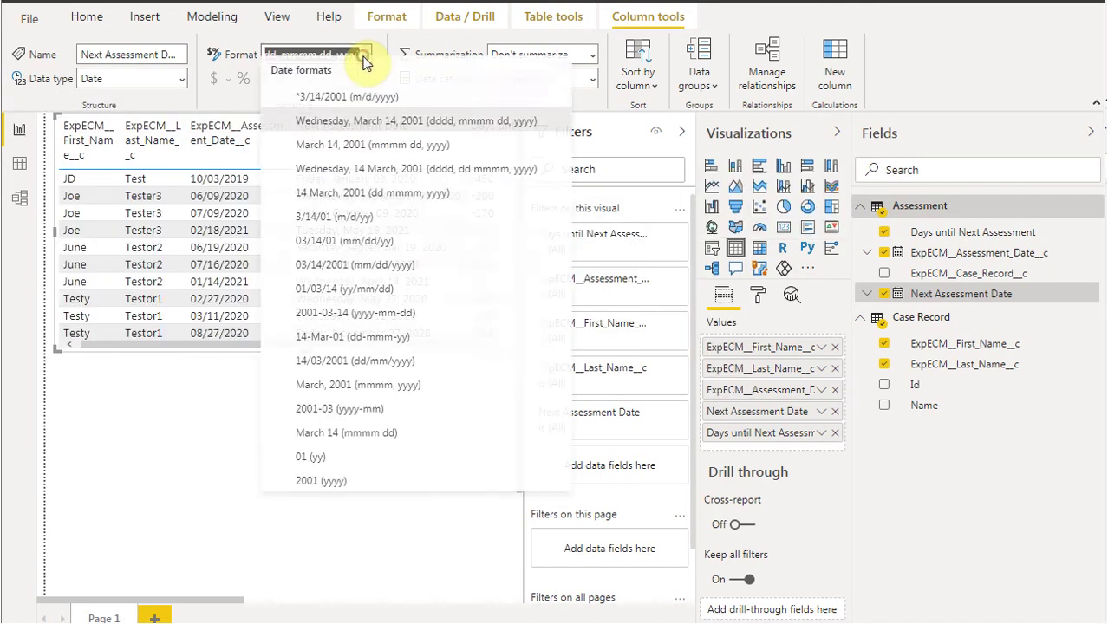
key("Escape")
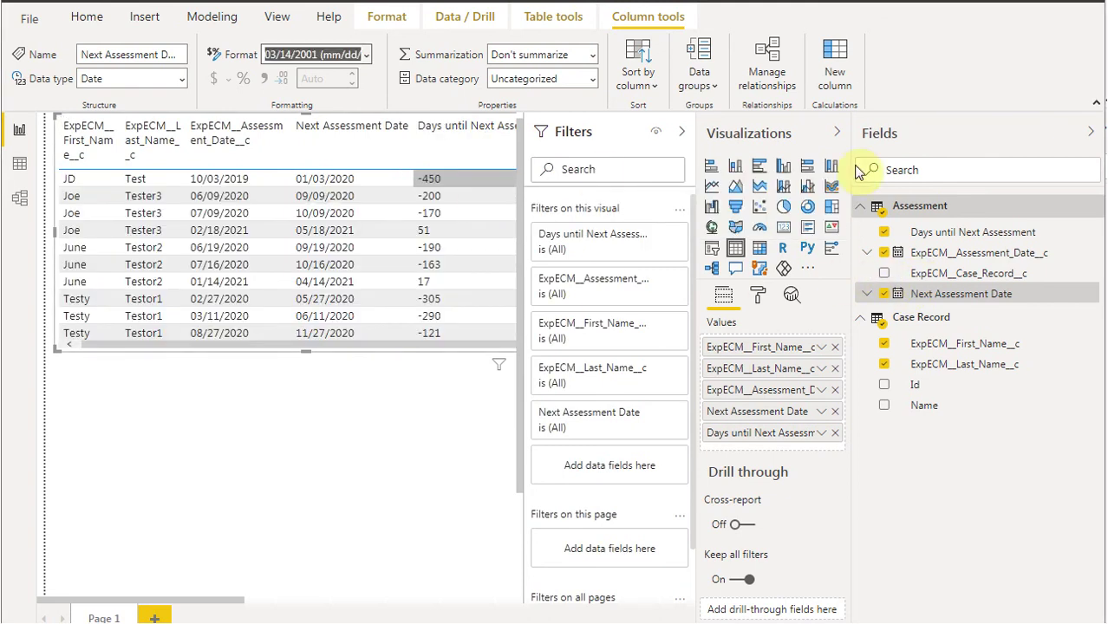
Step: Change Days until Next Assessment's data type to Whole number, confirming the warning
left_click(952, 238)
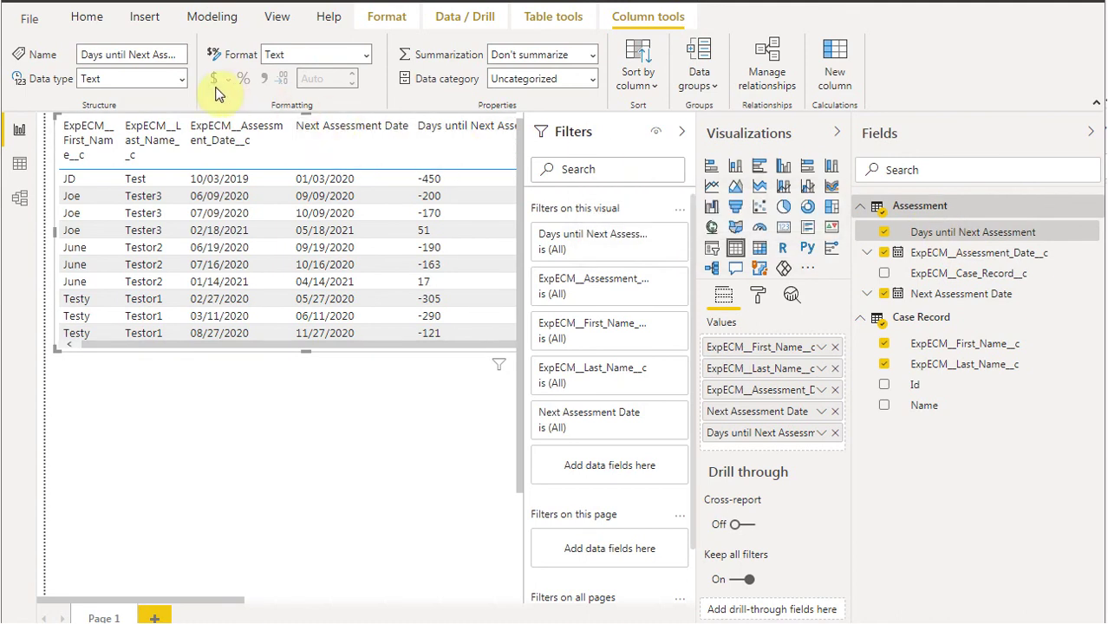
left_click(179, 81)
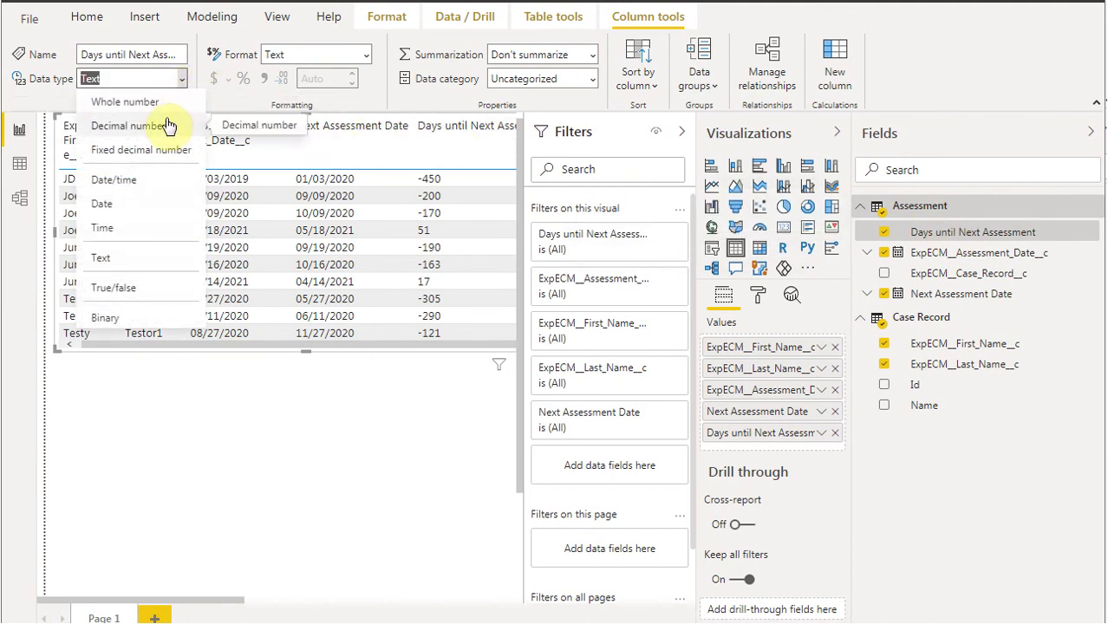
left_click(169, 102)
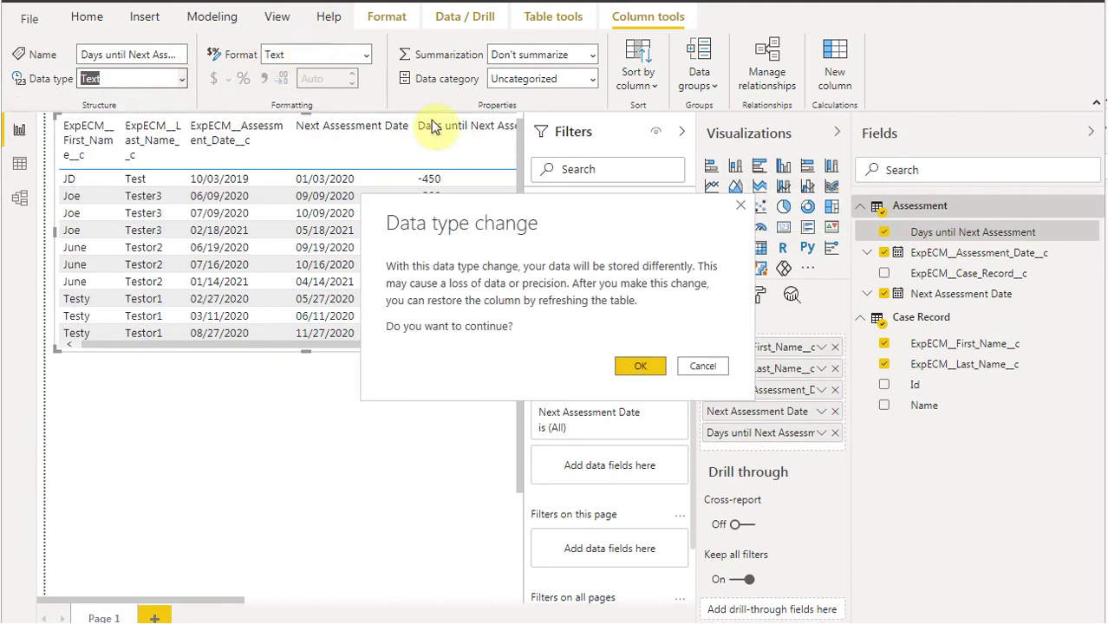
left_click(638, 366)
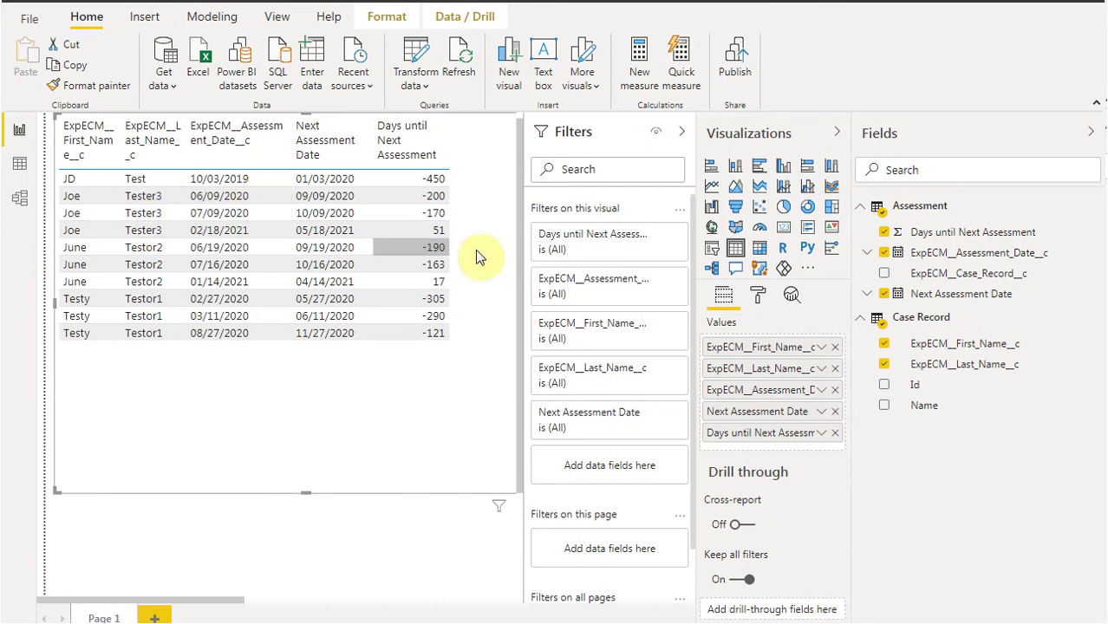
Step: Summarize assessment date and Next Assessment Date as Latest, and Days until Next Assessment as Maximum
left_click(820, 391)
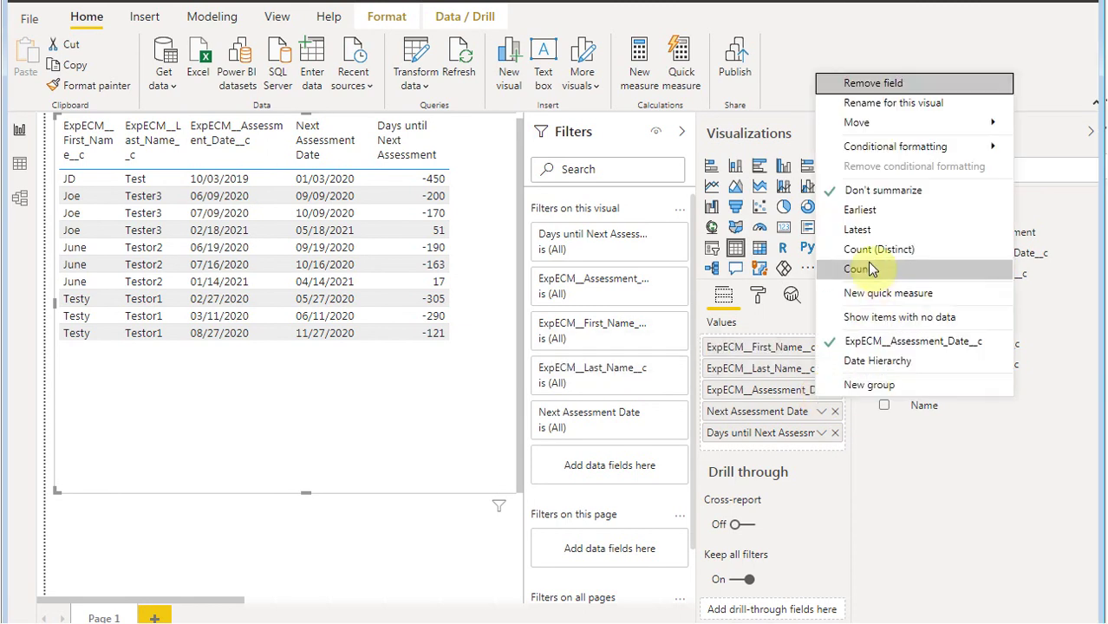
left_click(863, 231)
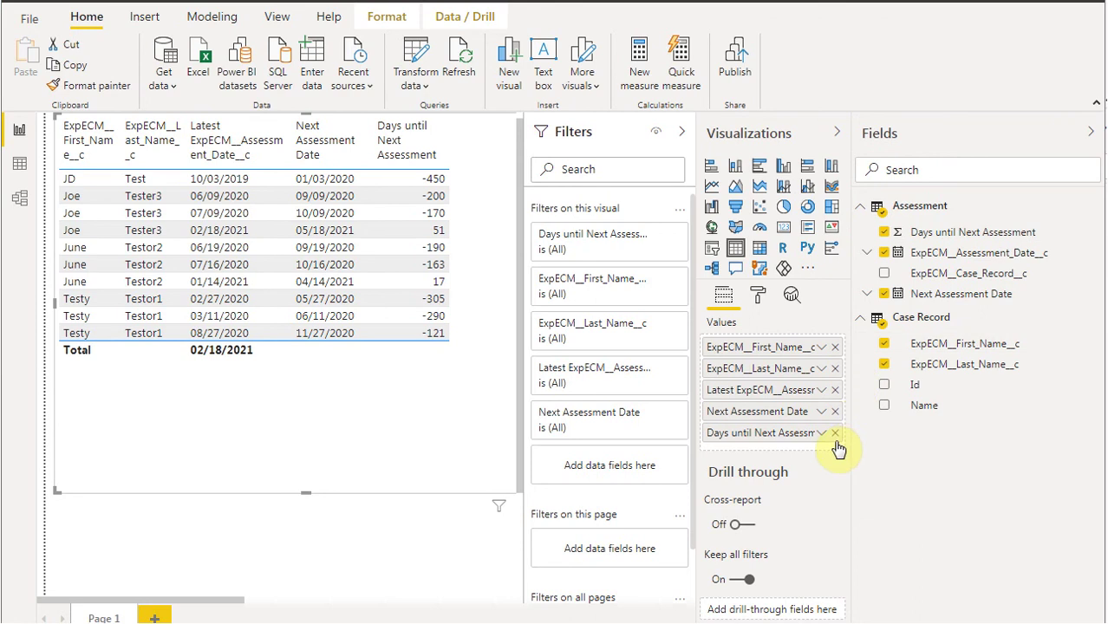
left_click(822, 412)
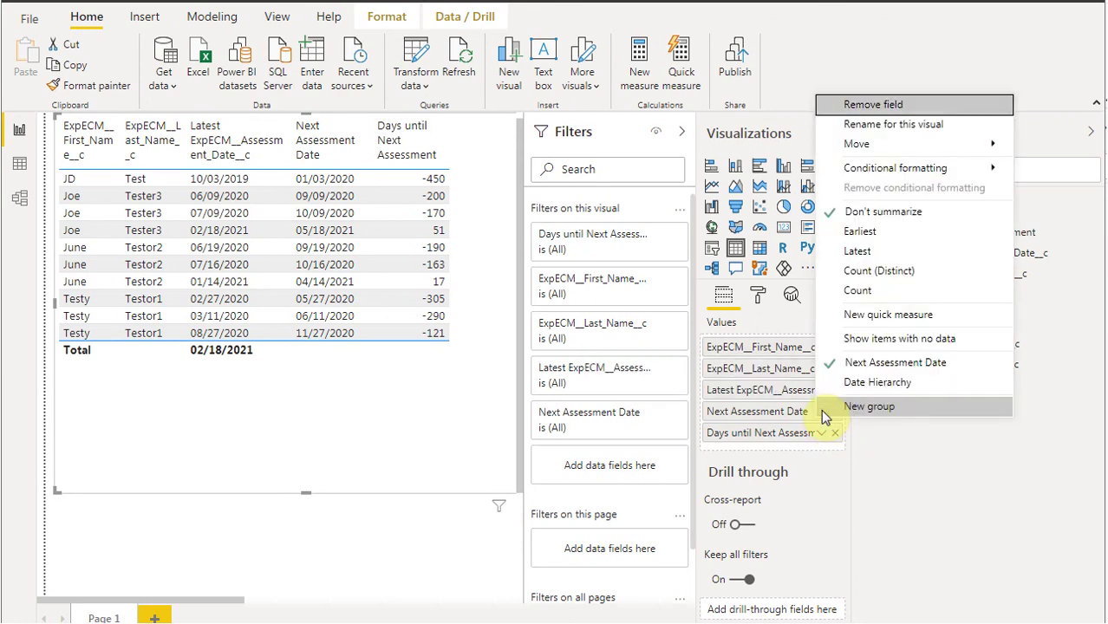
left_click(857, 251)
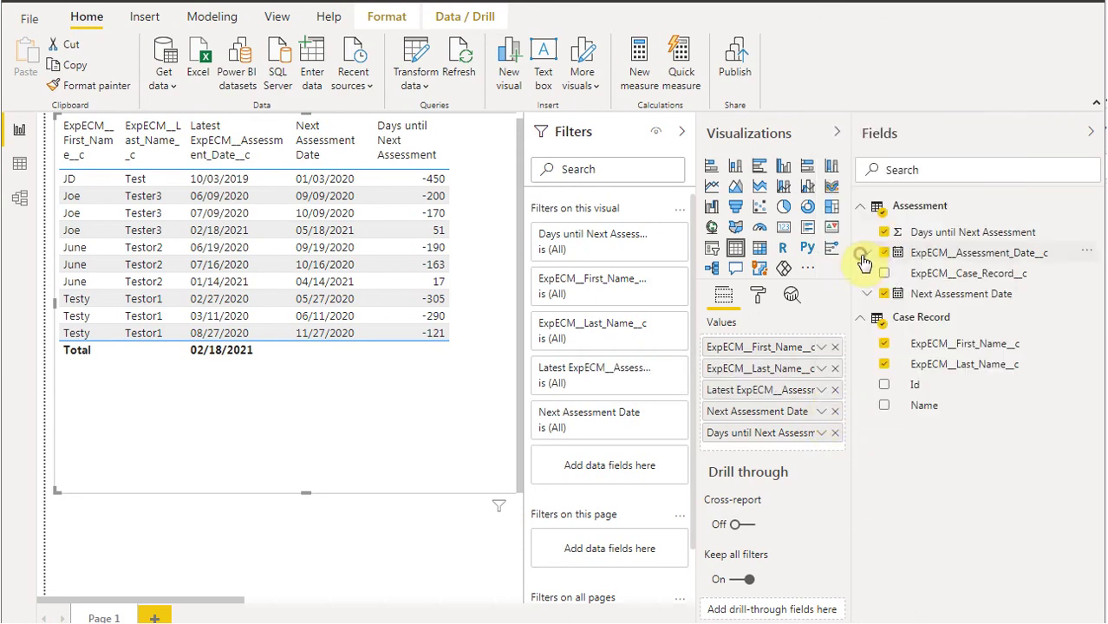
left_click(819, 433)
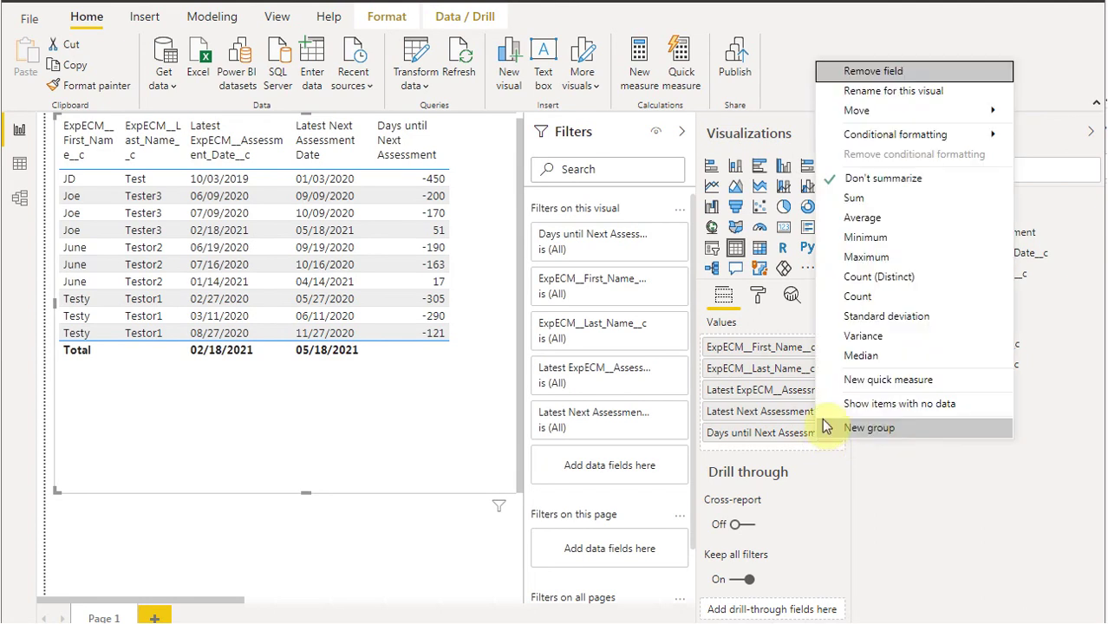
left_click(861, 260)
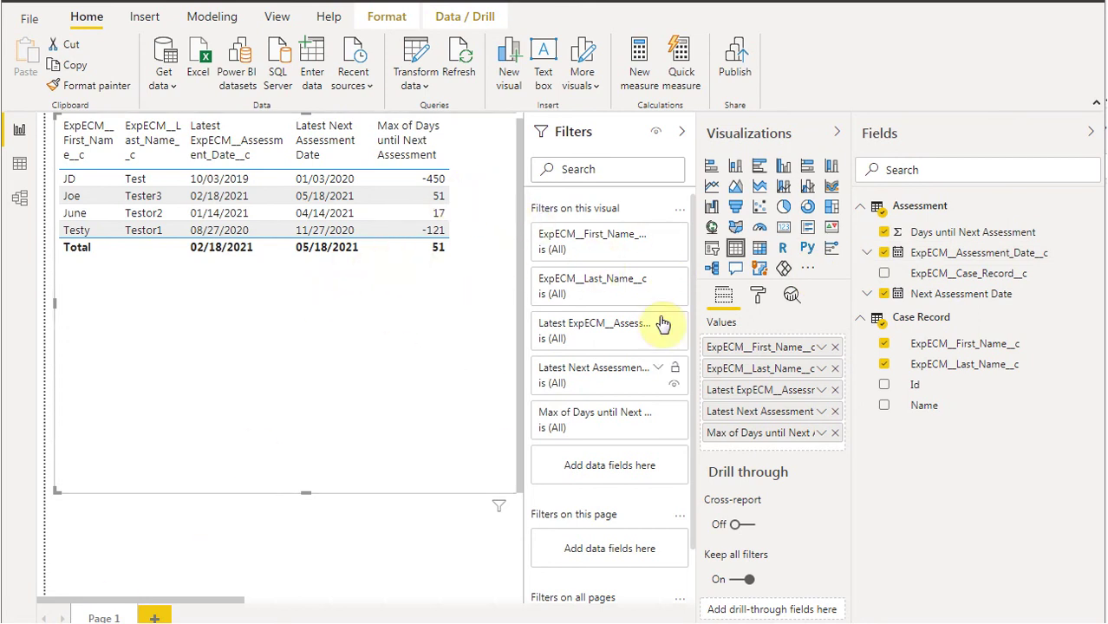
Step: Turn the table's Totals to Off in the Format pane's Total section
left_click(757, 295)
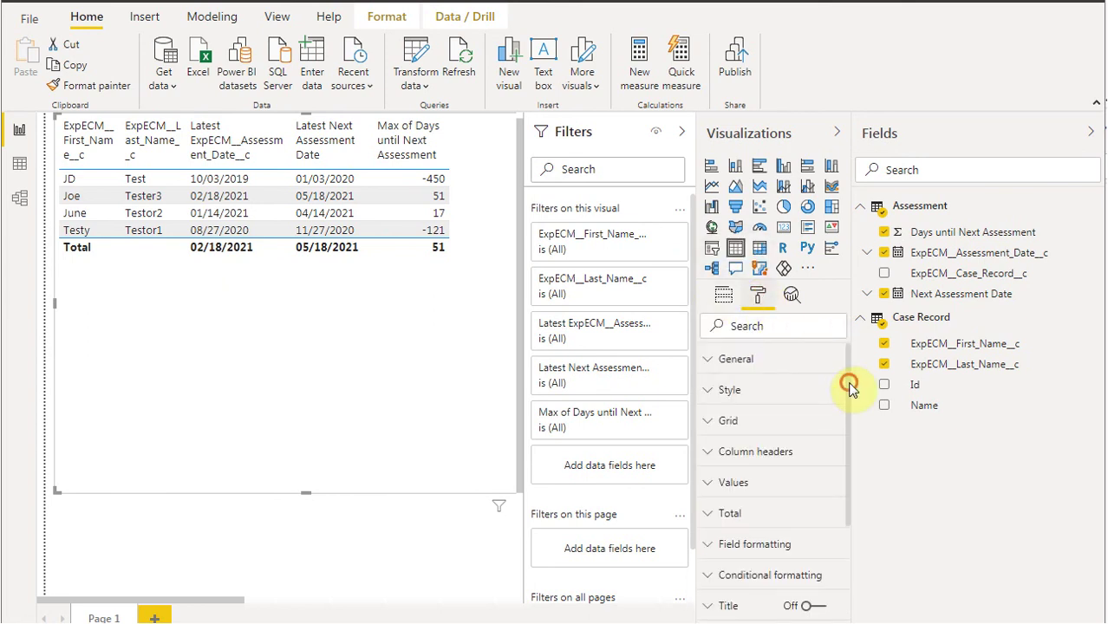
left_click_drag(849, 388, 849, 413)
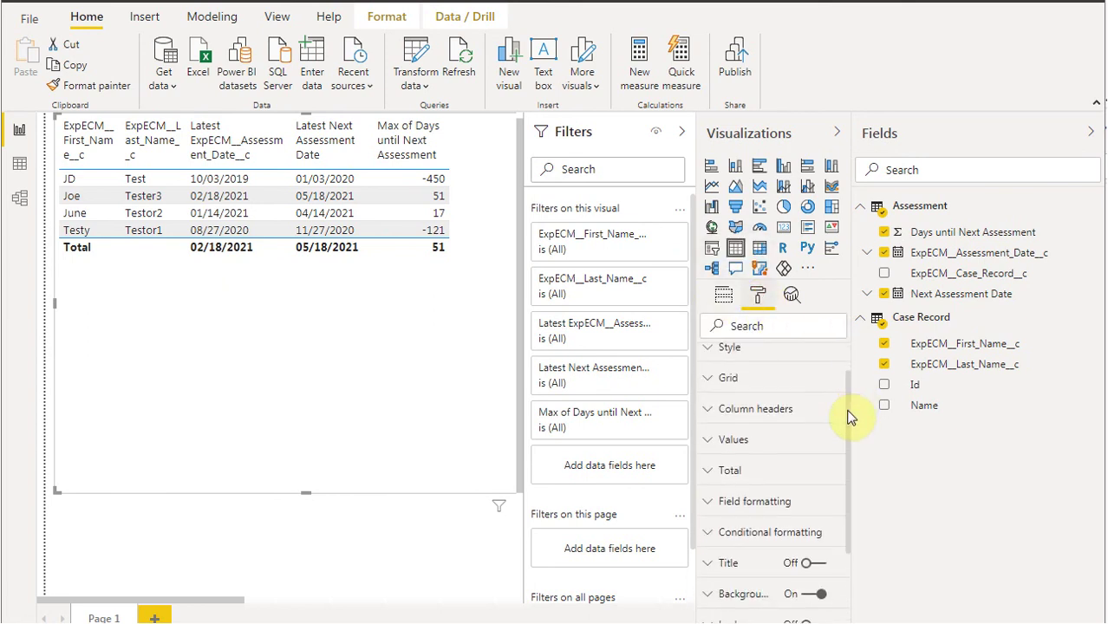
left_click(710, 473)
left_click(746, 526)
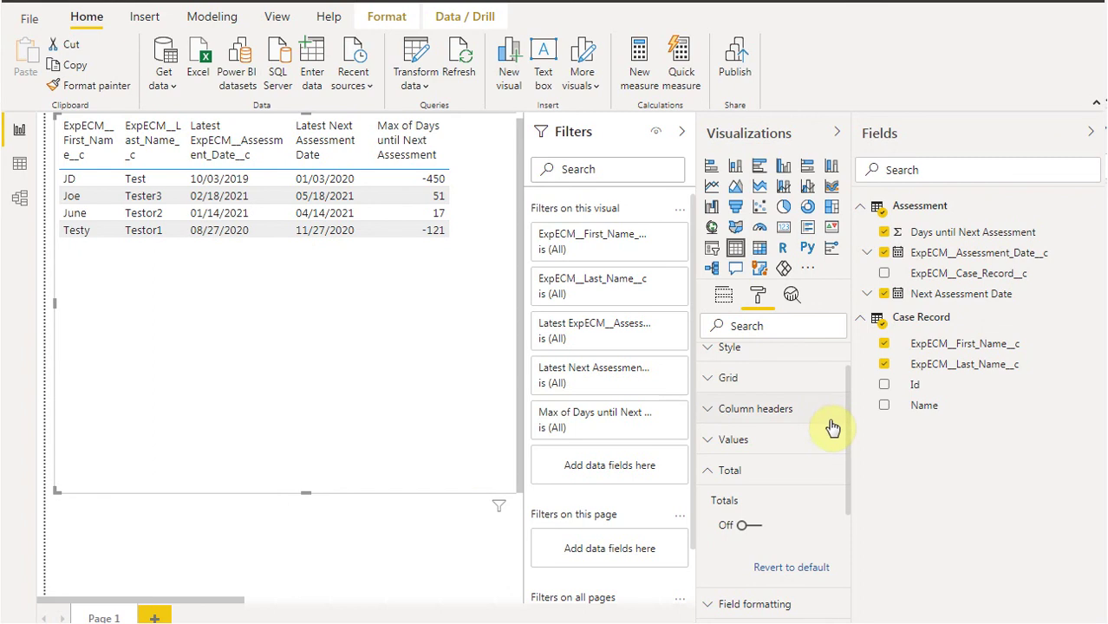
scroll(848, 425, "up", 2)
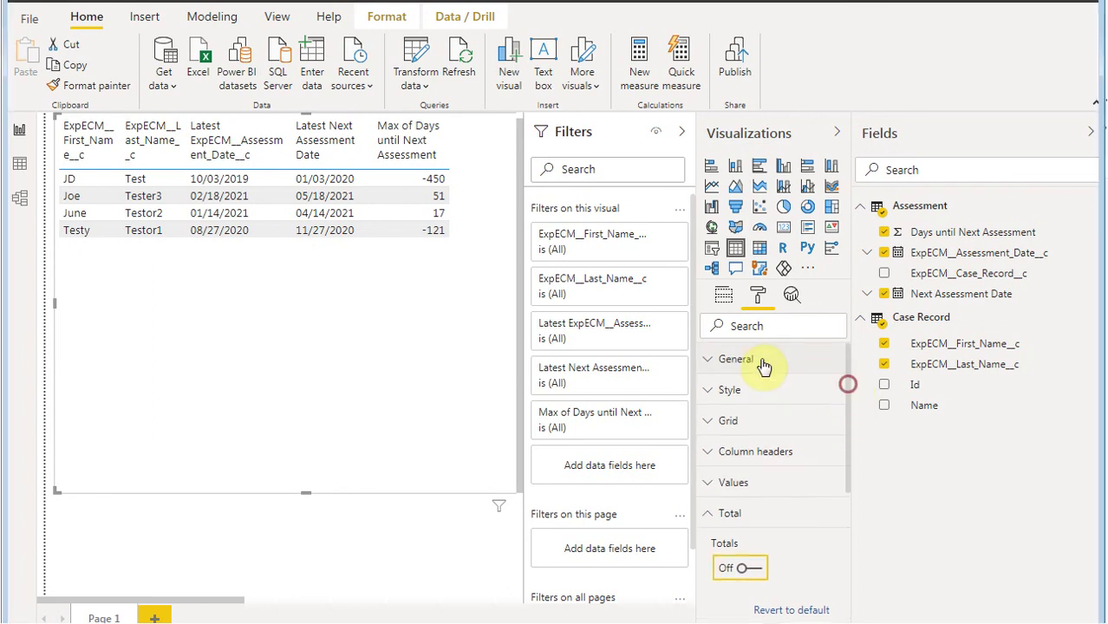
Step: Rename the first-name column to 'Frist Name' for this table visual
left_click(723, 295)
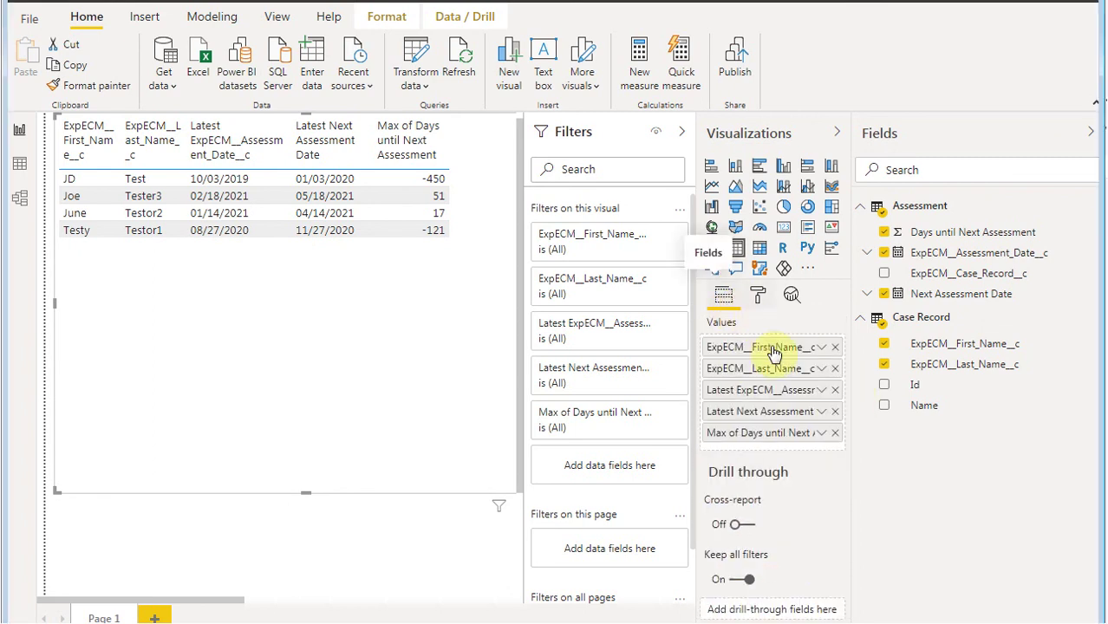
left_click(818, 349)
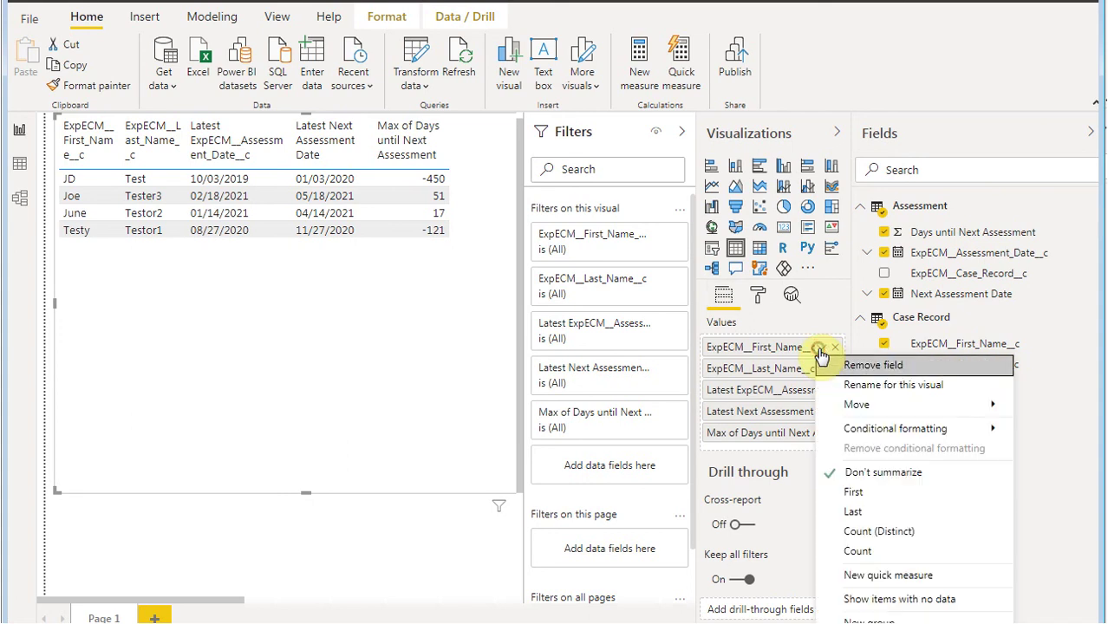
left_click(849, 384)
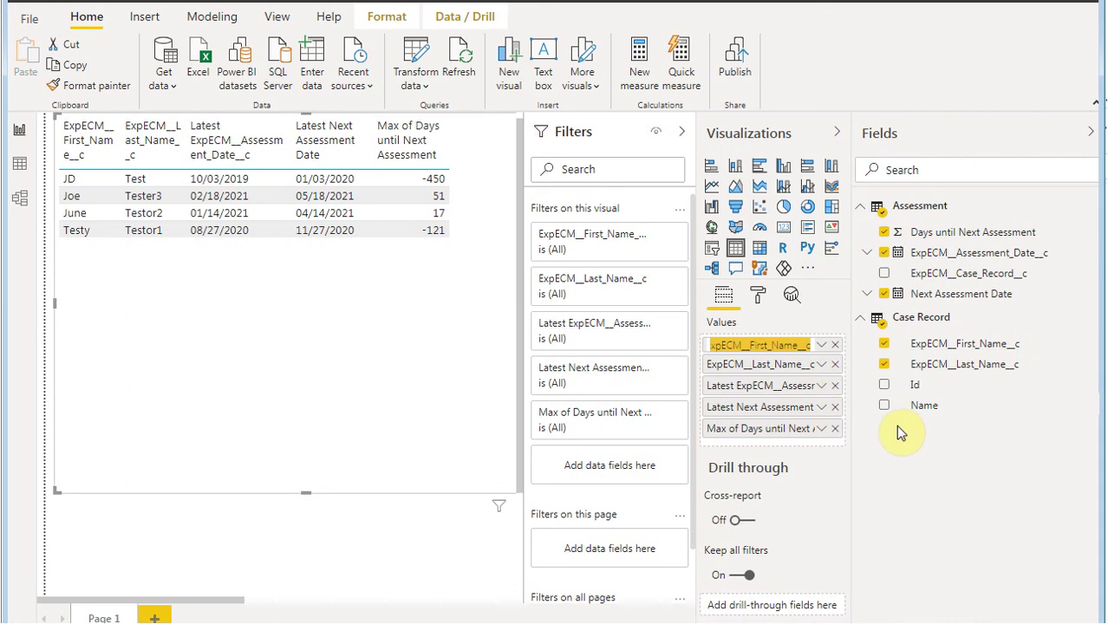
type("Frist Name")
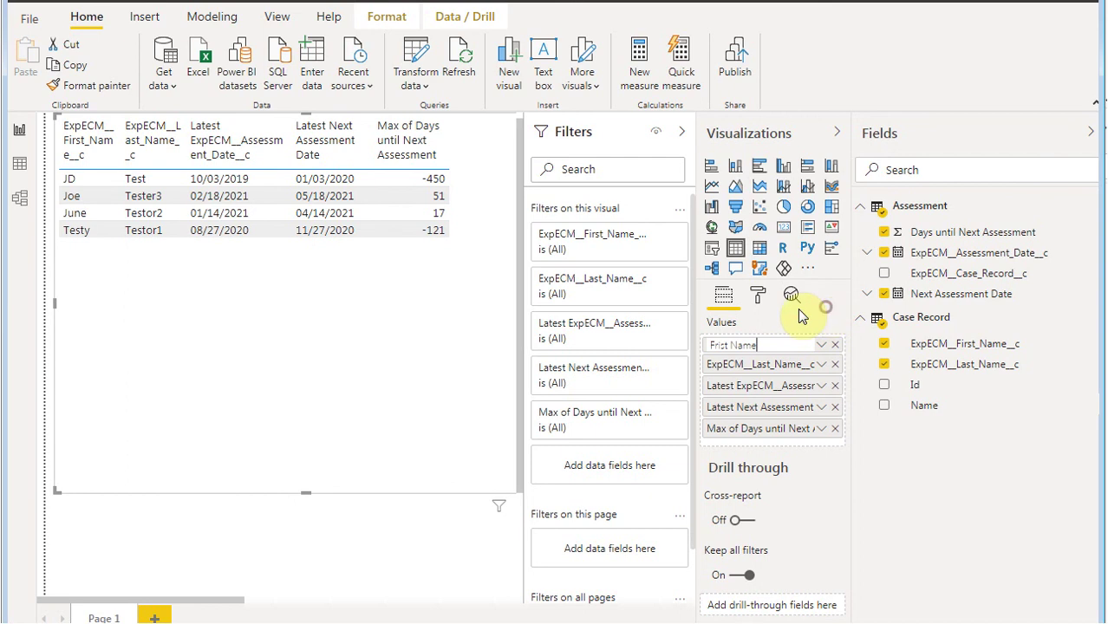
key("Return")
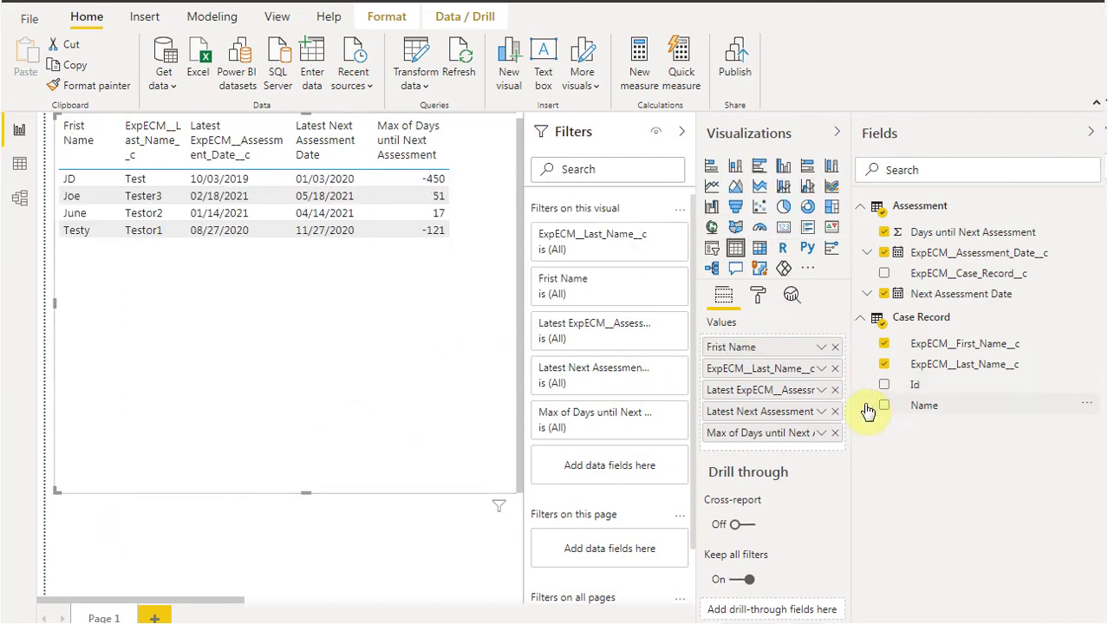
Step: Edit the header name of the Days until Next Assessment field in the table
left_click(821, 433)
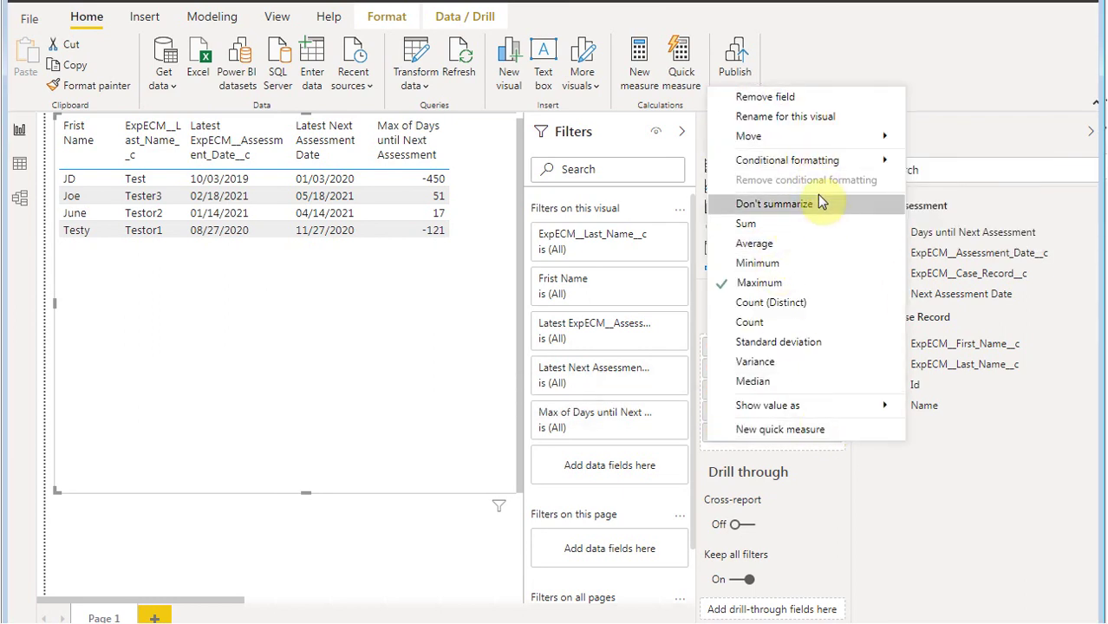
left_click(799, 119)
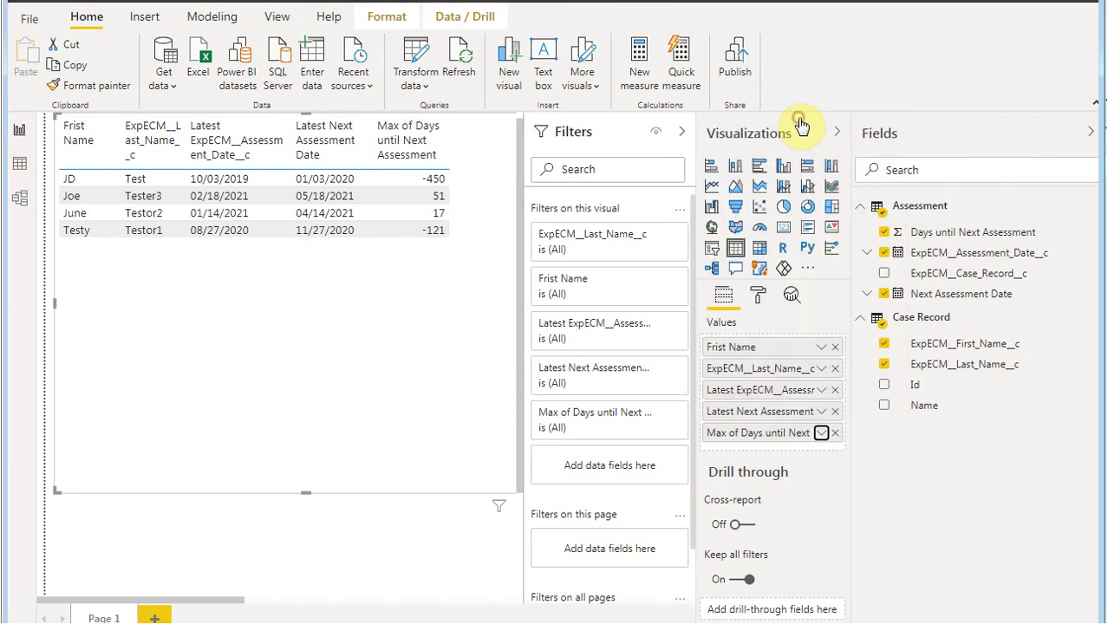
left_click(756, 430)
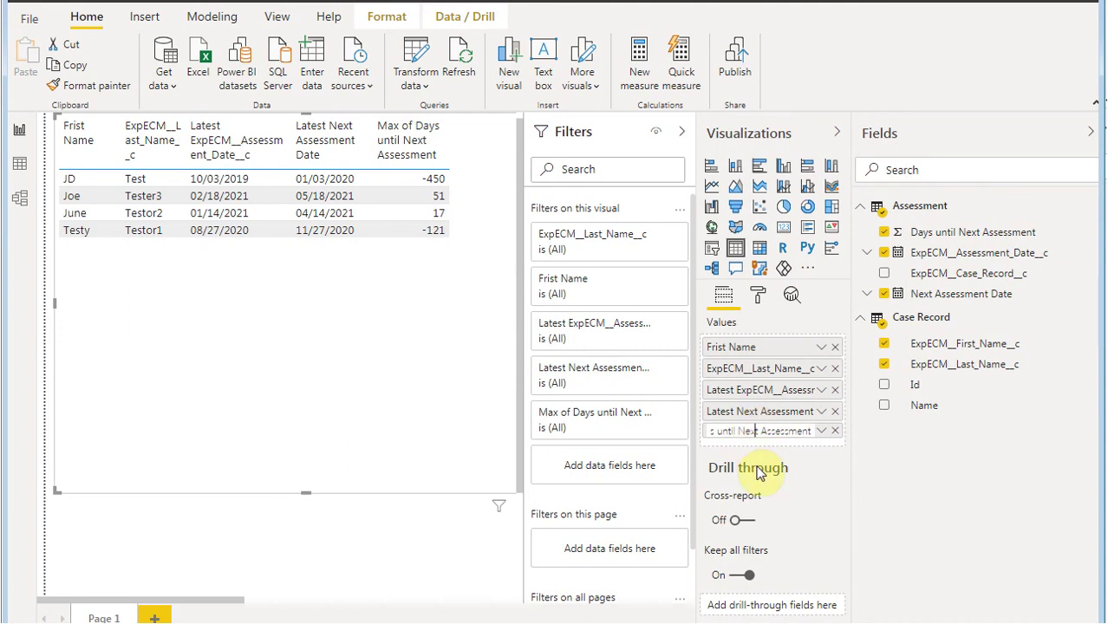
mouse_move(759, 473)
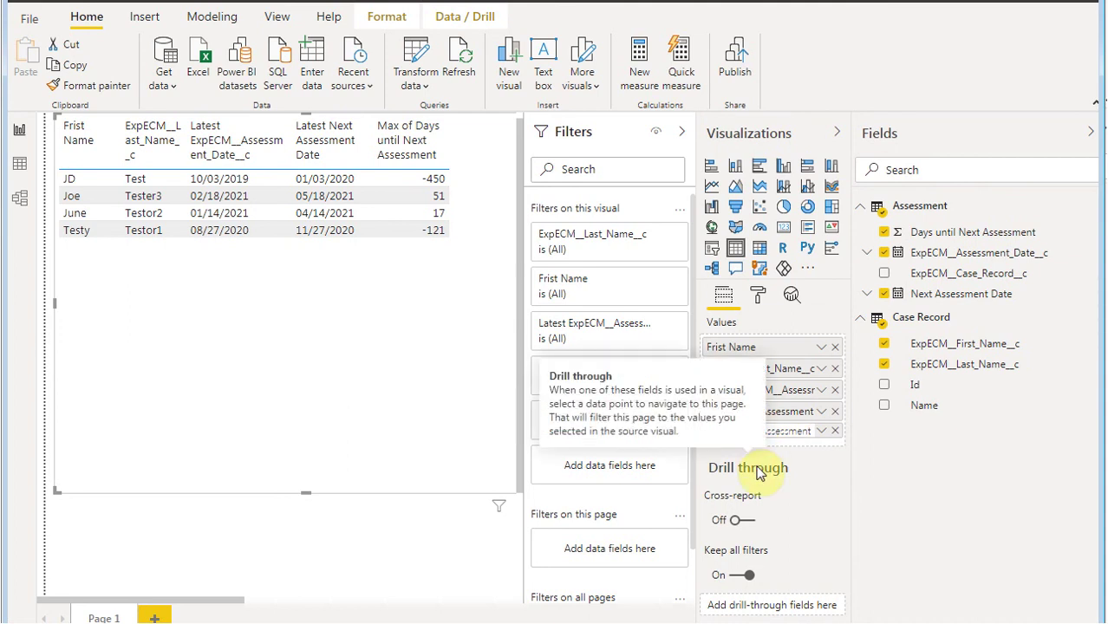
key("Return")
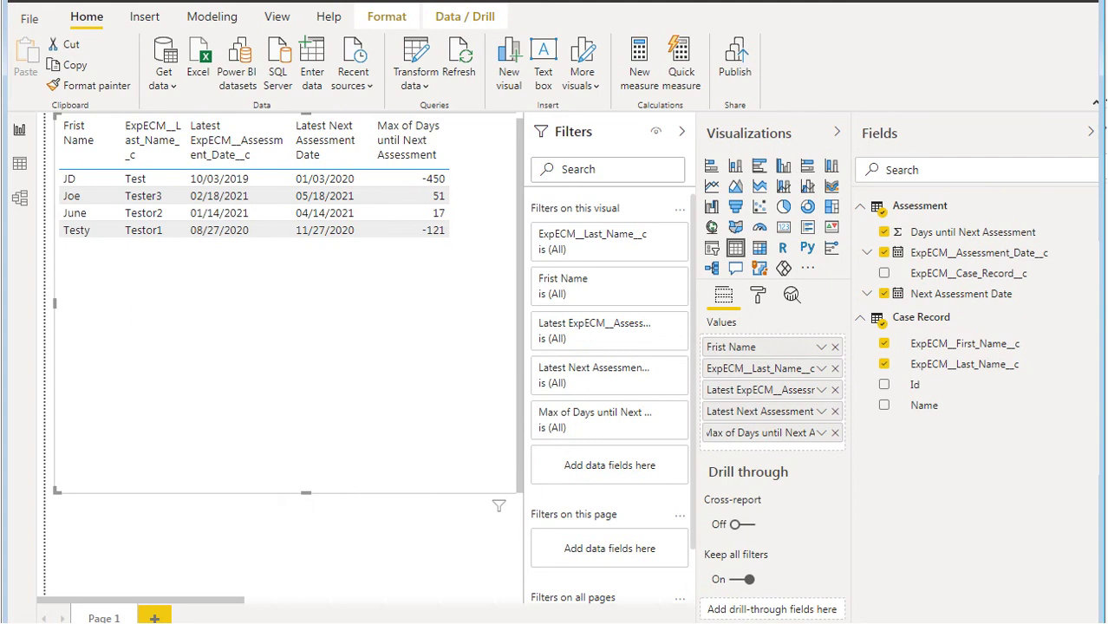